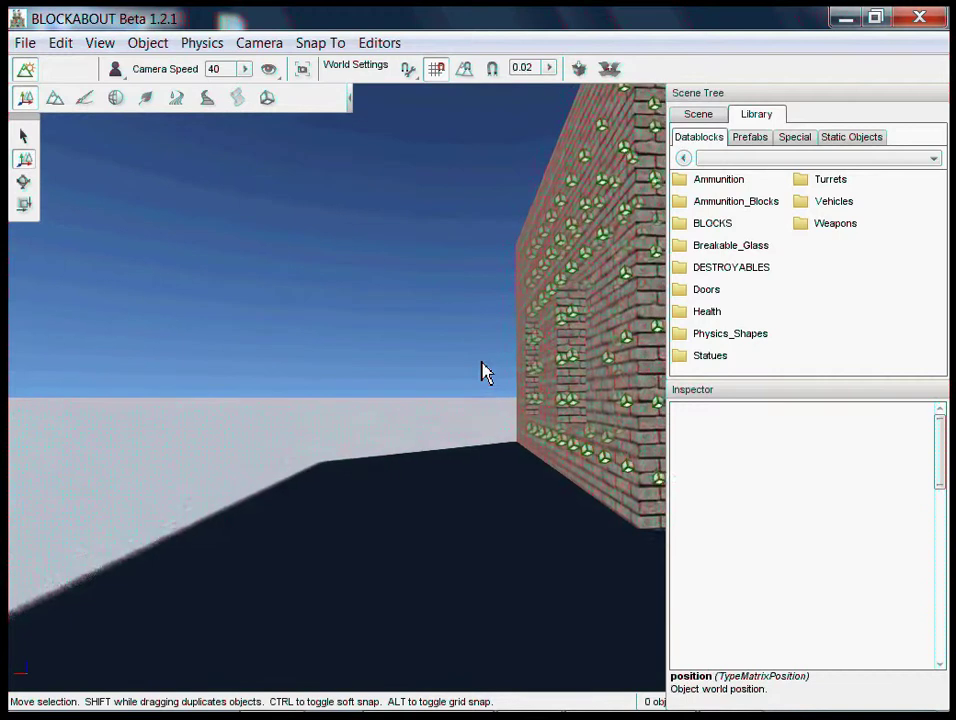
Step: Add a Path object to the mission and name it Path1
key("w")
right_click_drag(409, 479, 482, 367)
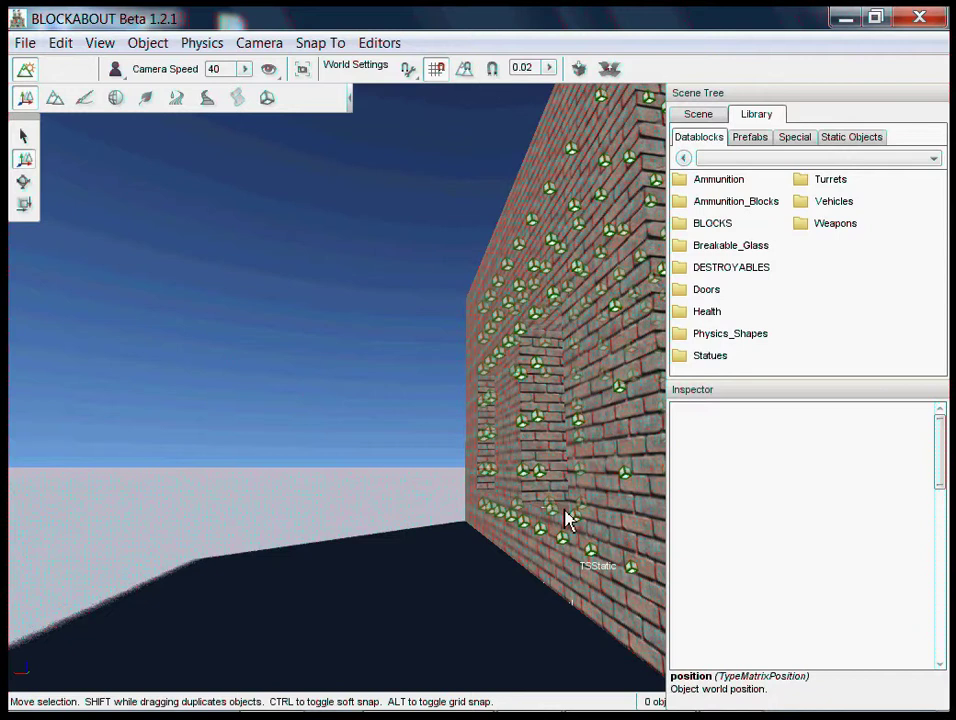
left_click(791, 141)
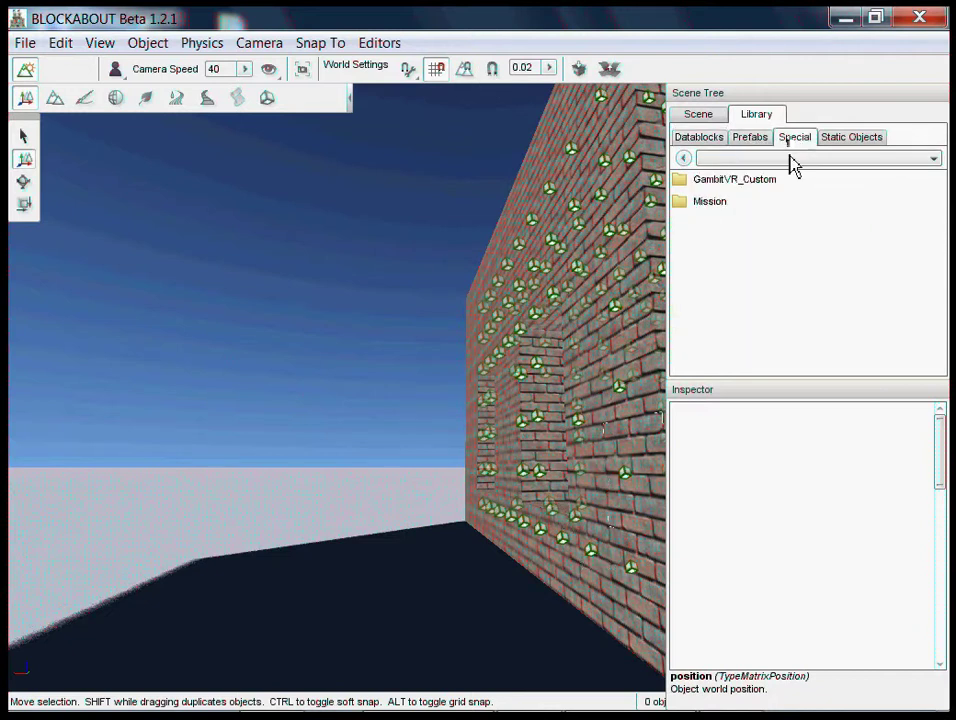
double_click(690, 205)
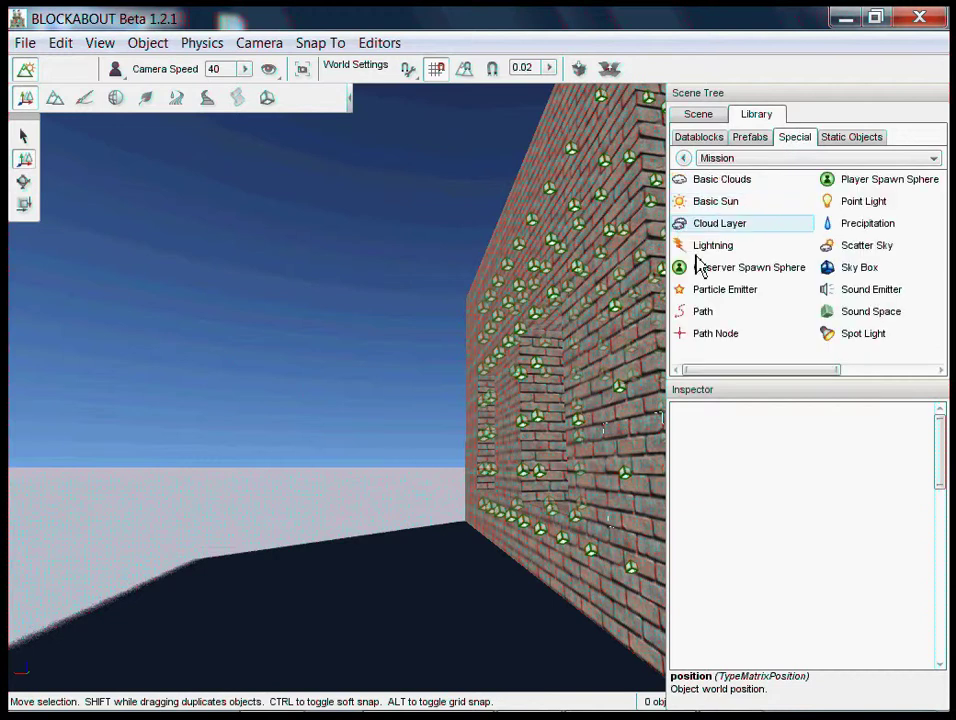
left_click(711, 314)
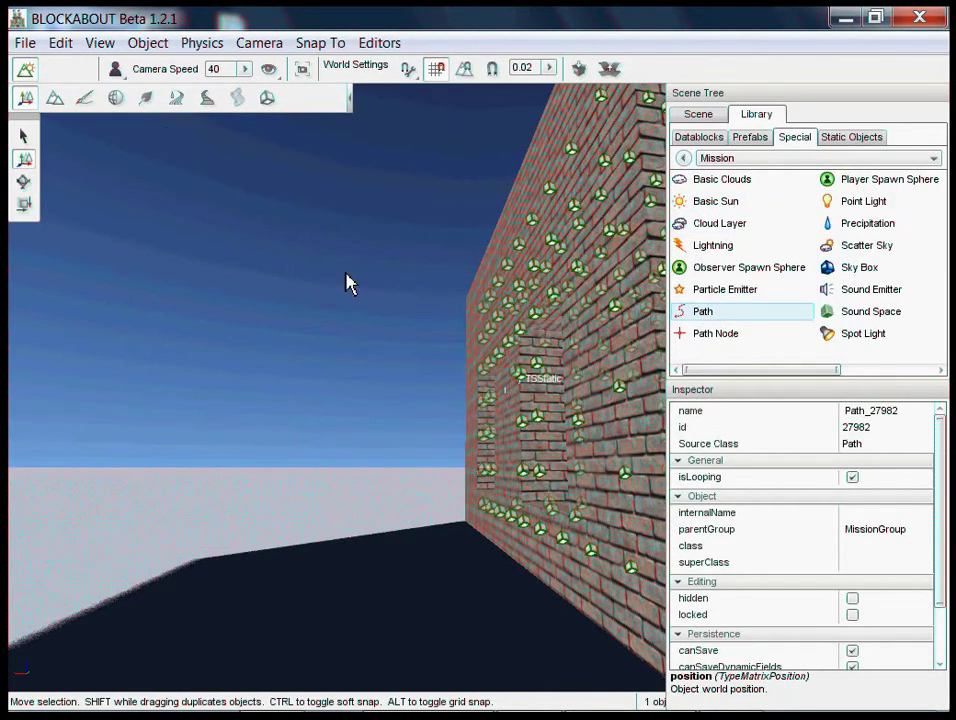
double_click(885, 413)
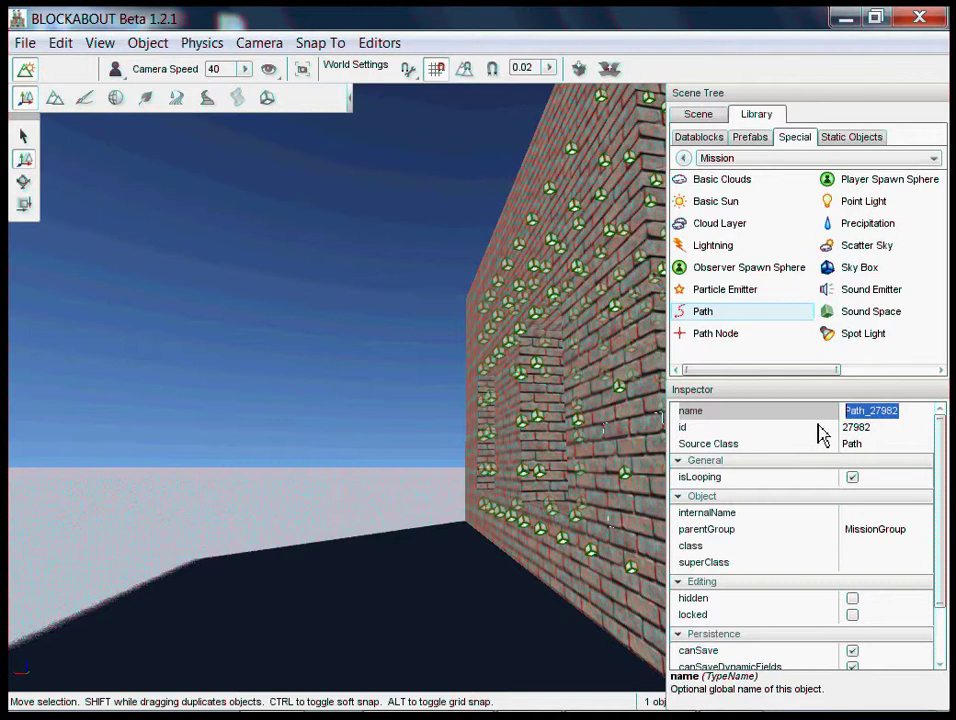
type("Path1")
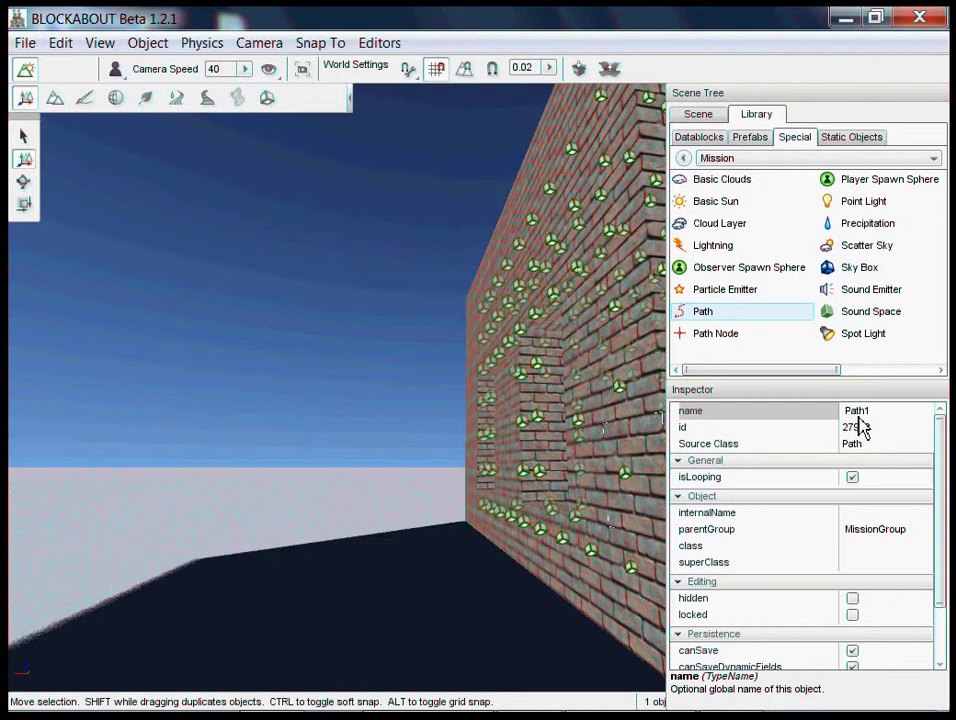
Step: Place the SmallPlatform static object from art/shapes/platforms beside the brick building and raise it slightly
left_click(697, 139)
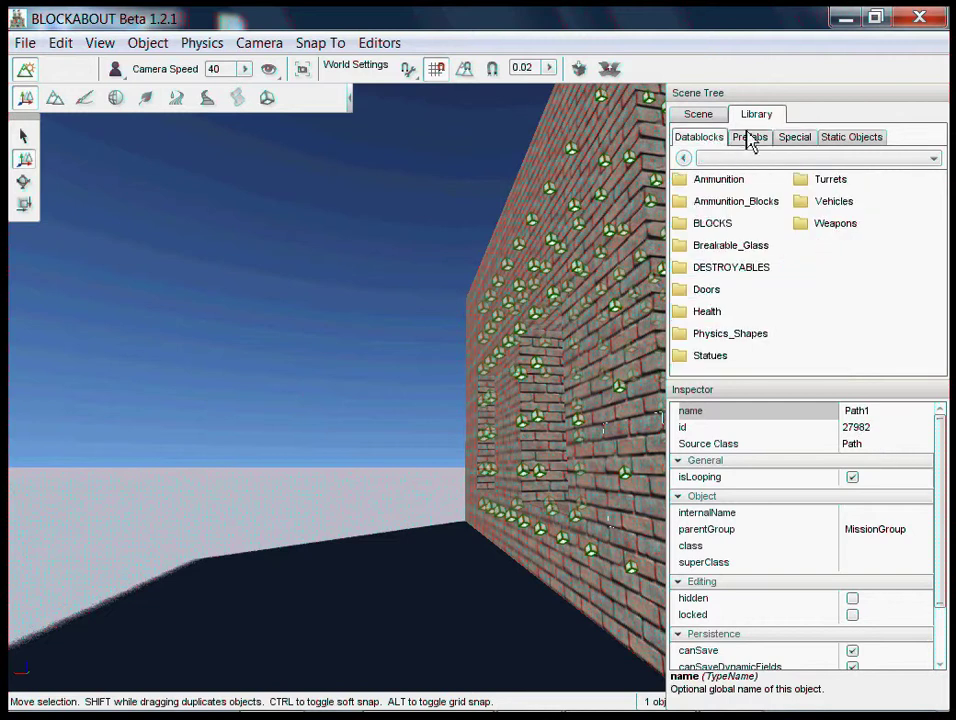
left_click(858, 140)
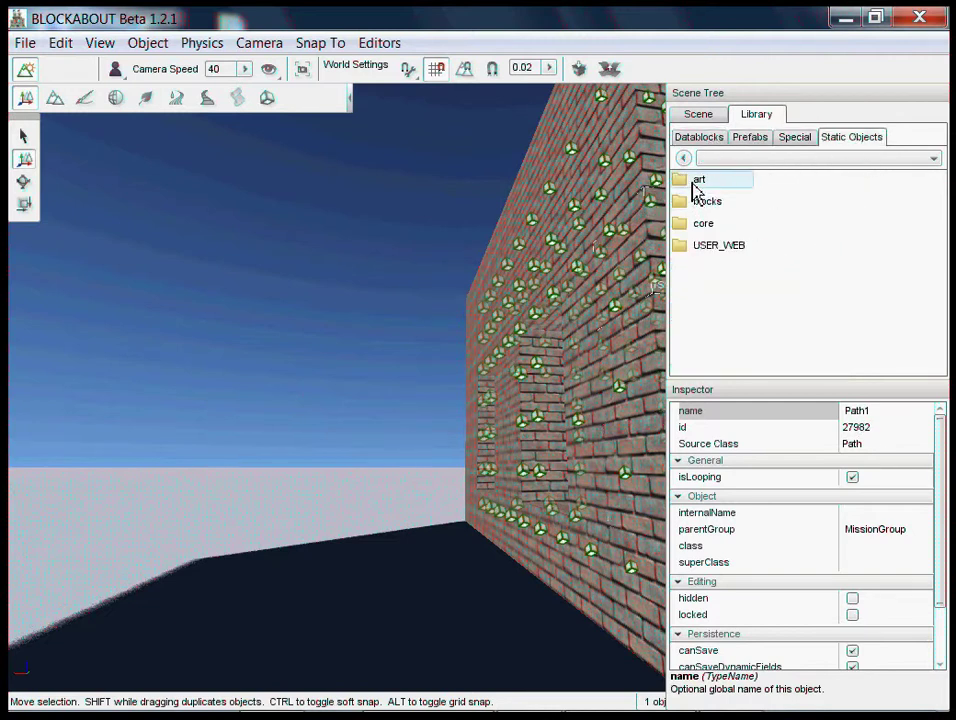
double_click(697, 182)
double_click(712, 225)
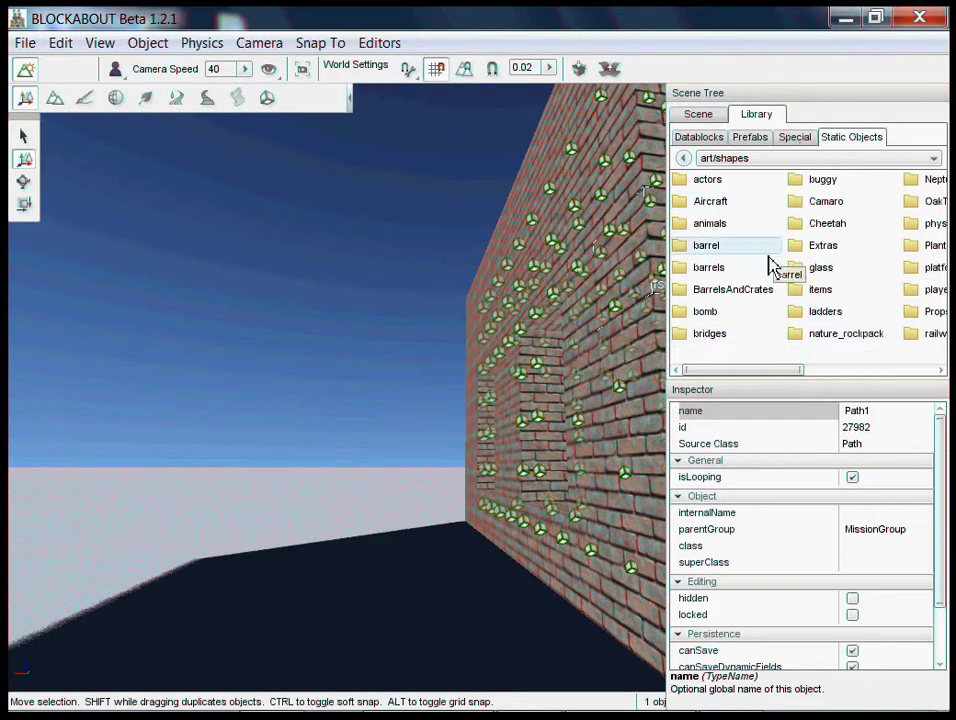
left_click_drag(785, 372, 837, 380)
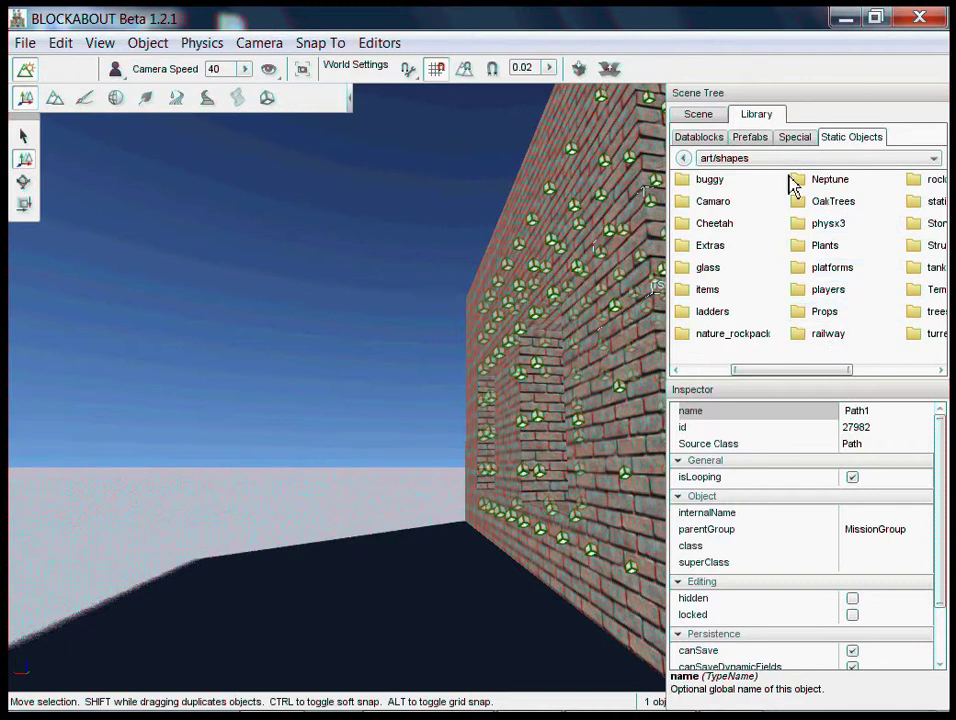
double_click(843, 272)
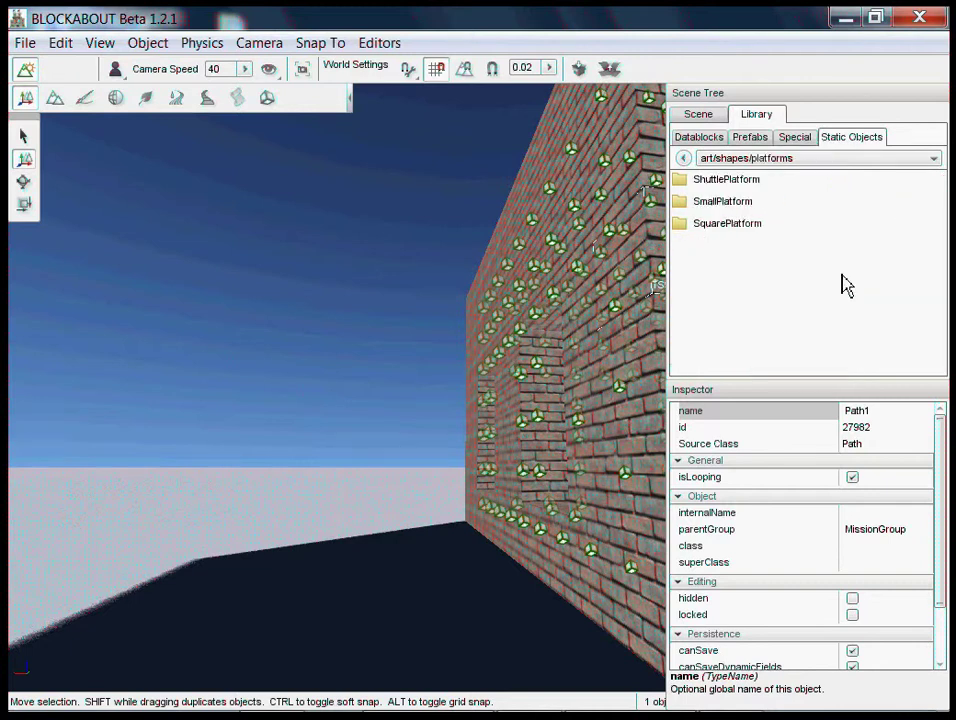
double_click(727, 206)
left_click_drag(711, 182, 491, 450)
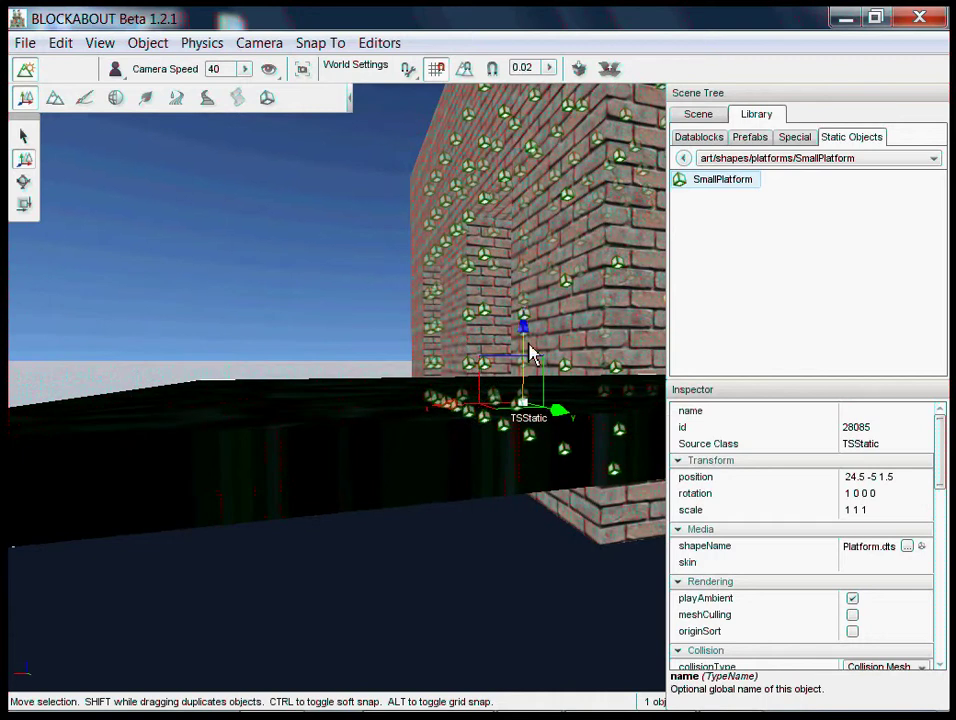
left_click_drag(529, 352, 556, 343)
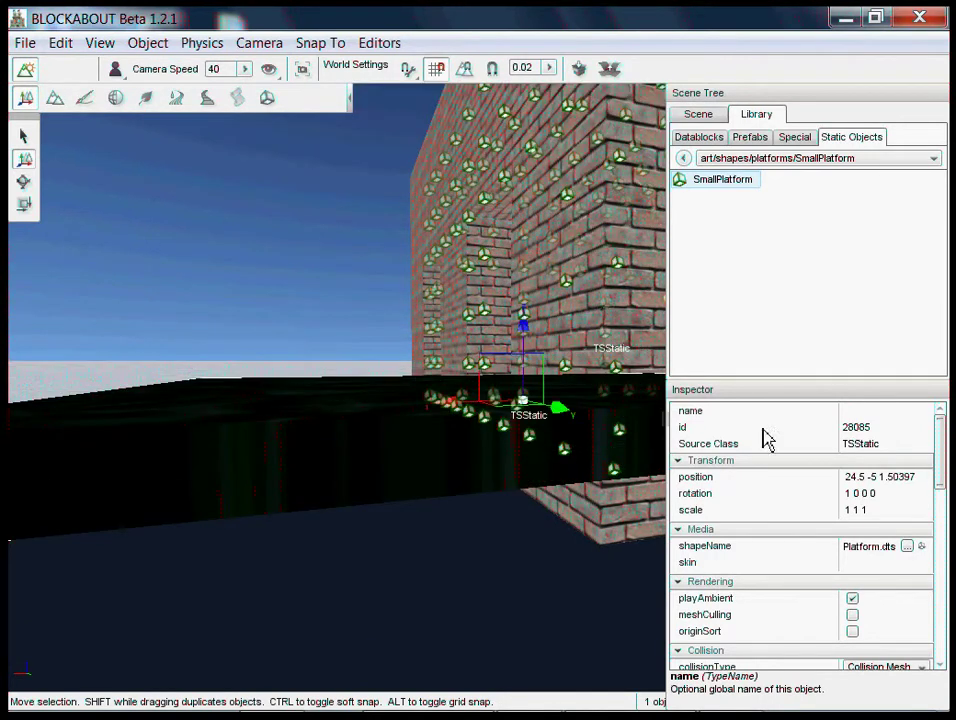
Step: Set the platform's position to 25 -8 0.00396824 and its scale to 3 3 1
key("s")
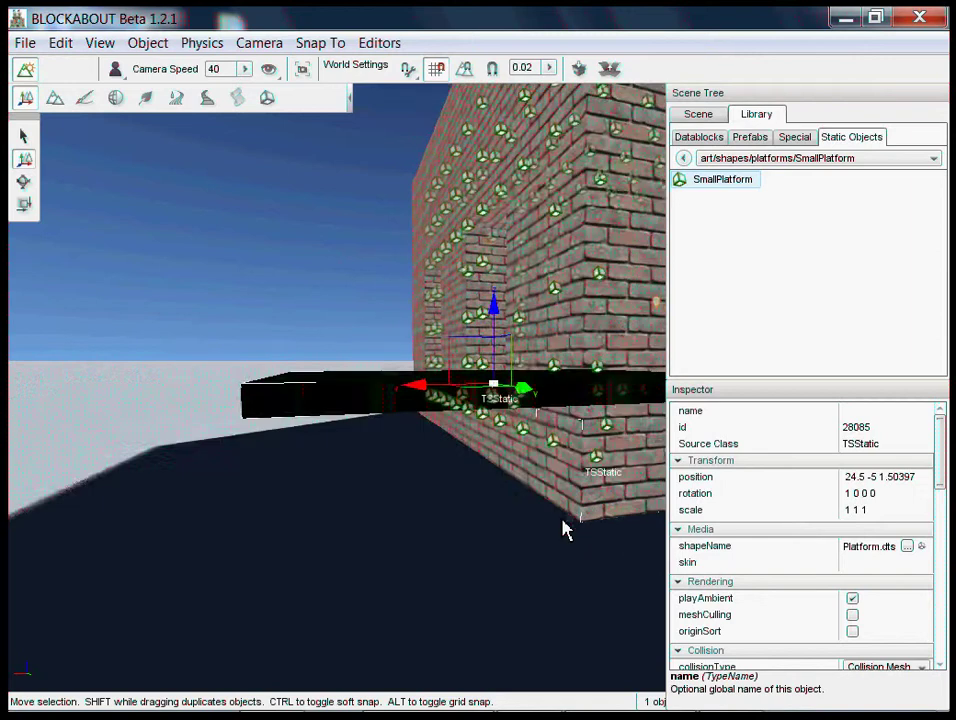
left_click(880, 478)
type("25 -8 0.00396824")
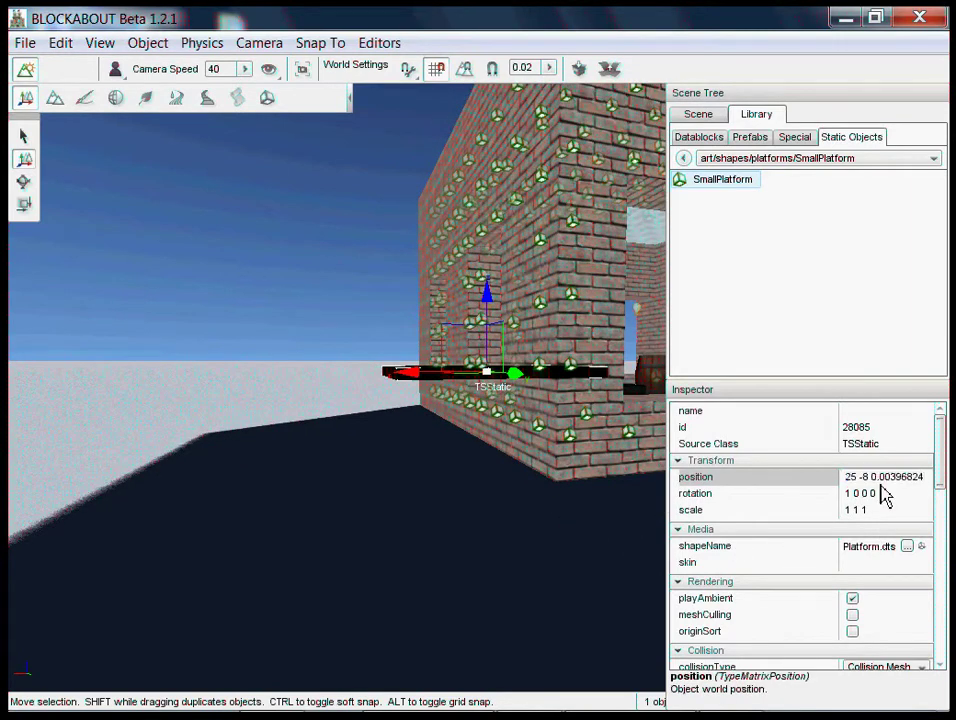
key("Return")
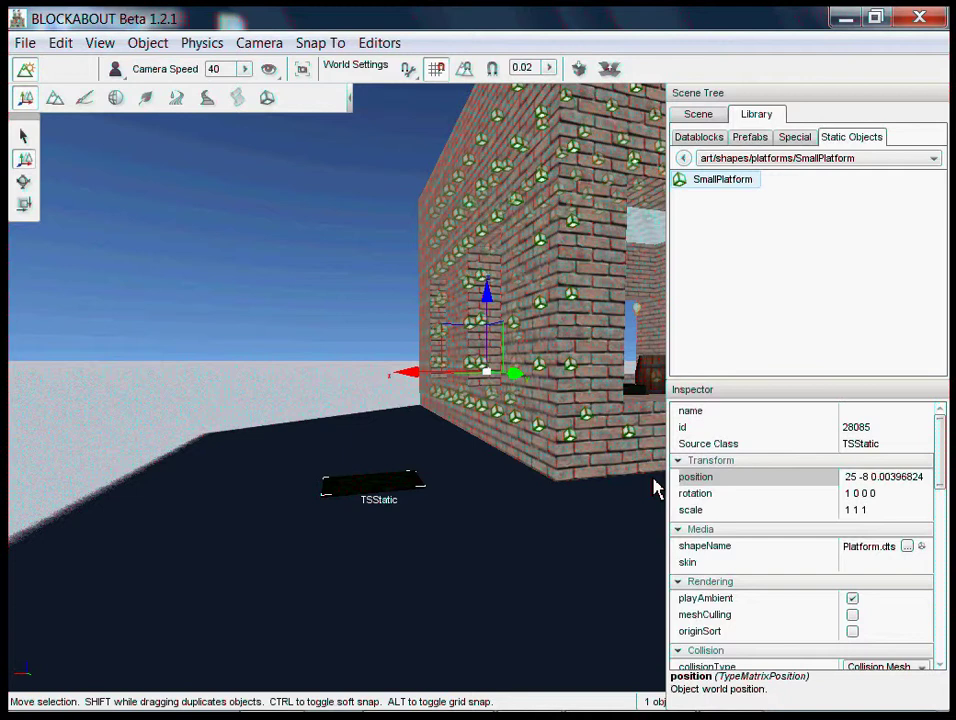
left_click(872, 512)
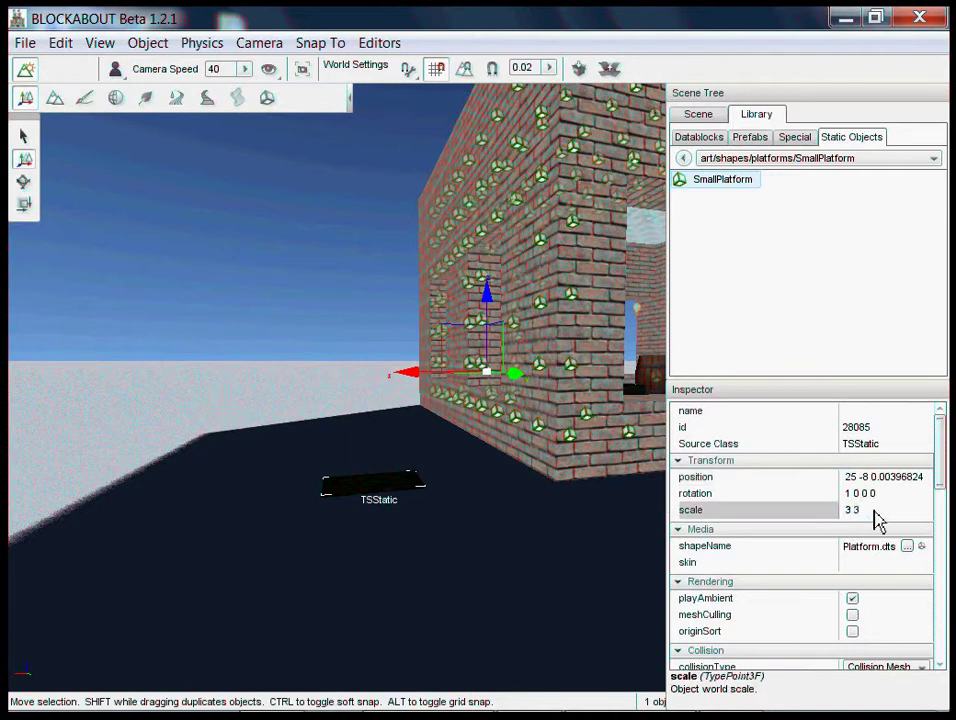
key("Return")
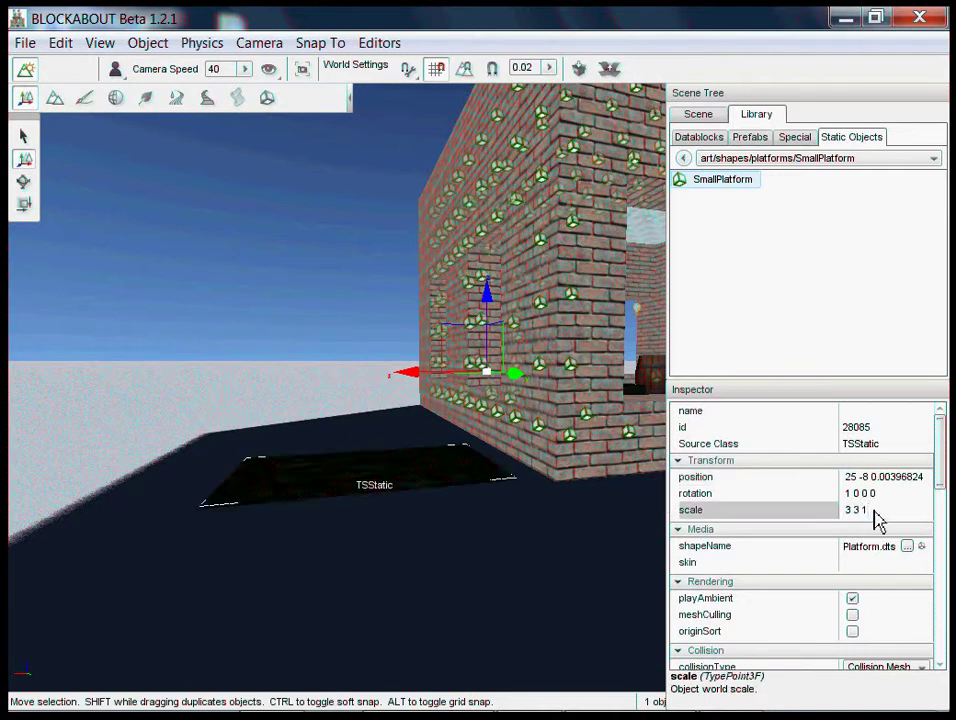
right_click_drag(465, 525, 482, 372)
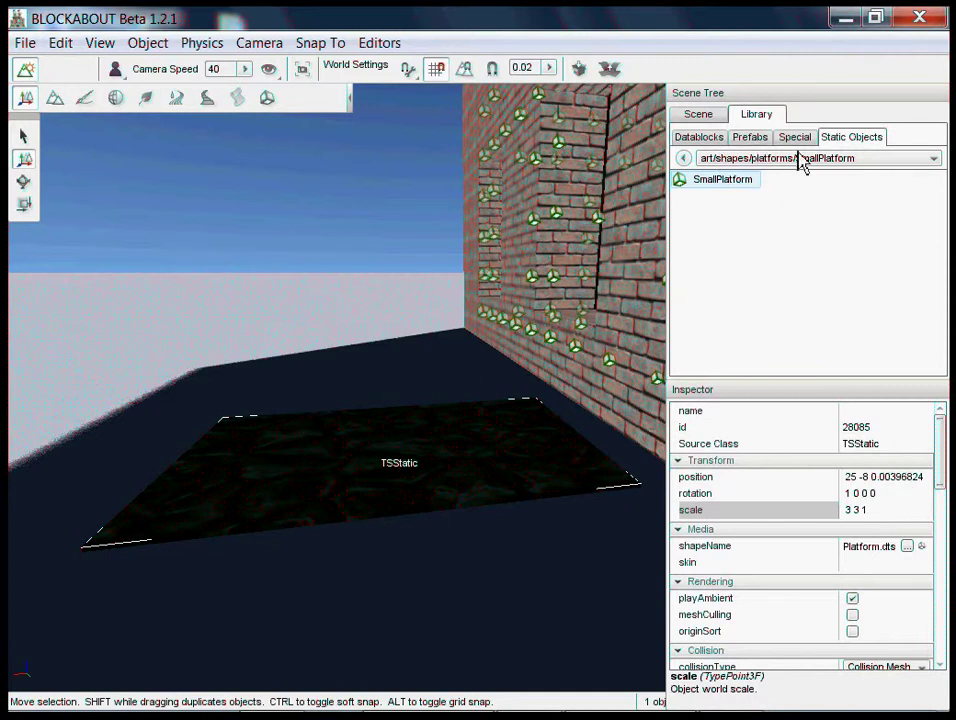
Step: Select Path1 in the scene and add a Path Node marker from the Mission objects
left_click(683, 158)
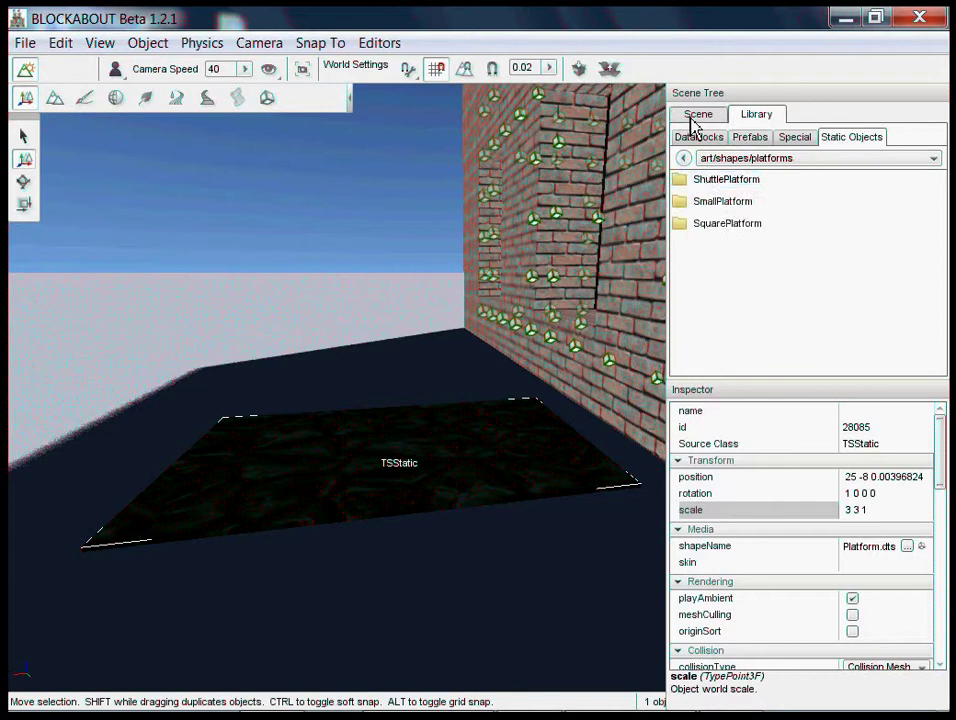
left_click(698, 114)
left_click(745, 348)
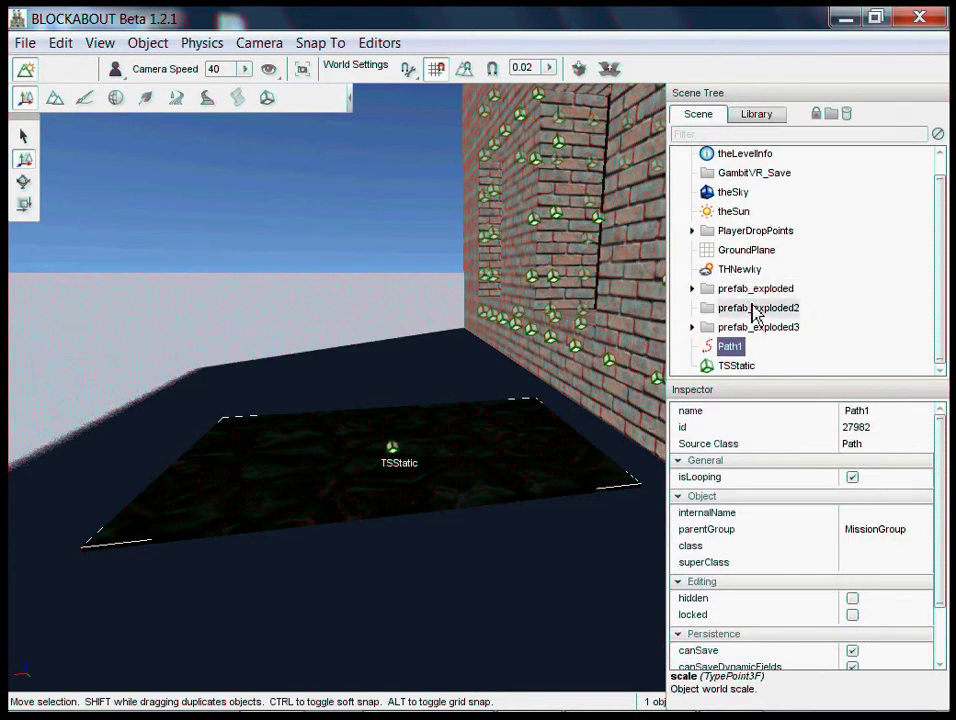
left_click(757, 117)
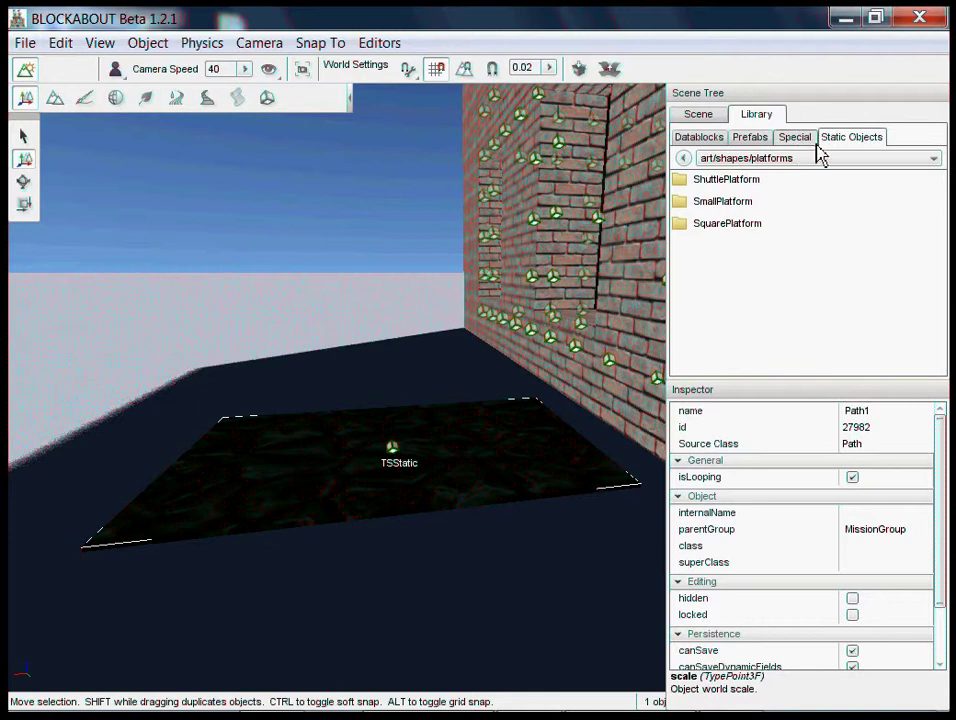
left_click(805, 138)
double_click(703, 204)
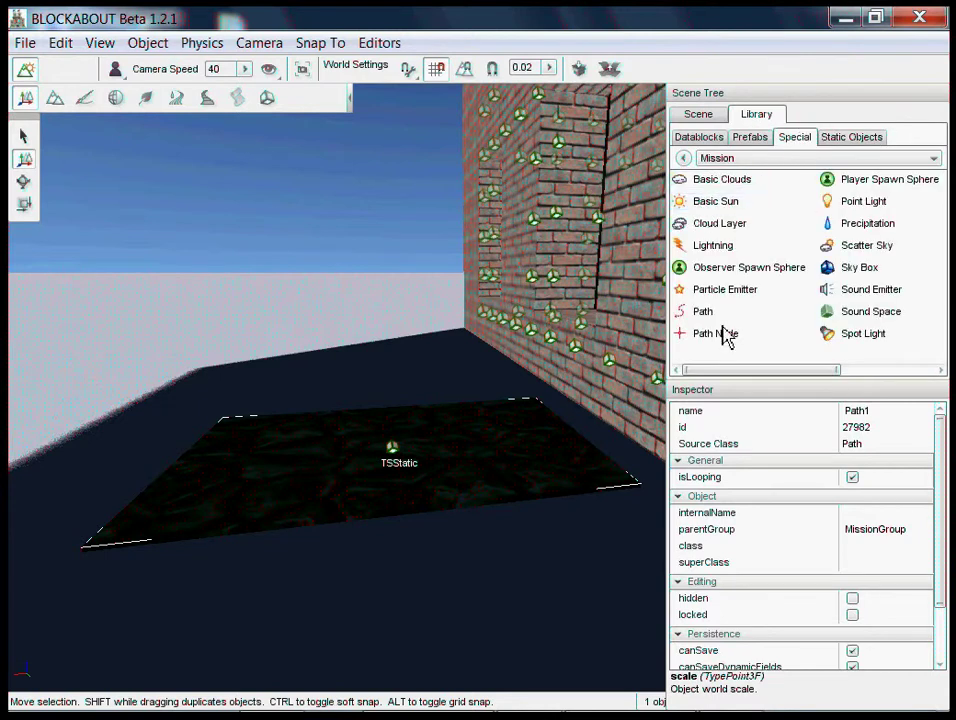
double_click(702, 341)
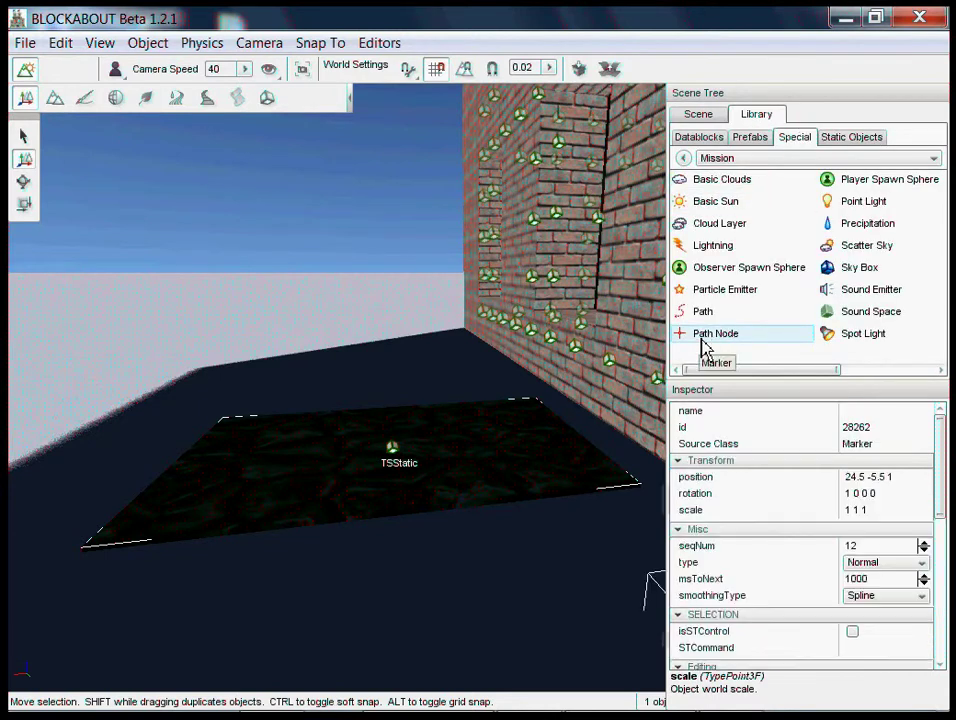
Step: Set the new marker's position to 25 -8 0.00396824, then deselect it
mouse_move(510, 472)
right_mouse_down()
mouse_move(489, 362)
mouse_move(481, 362)
mouse_move(451, 517)
right_mouse_up()
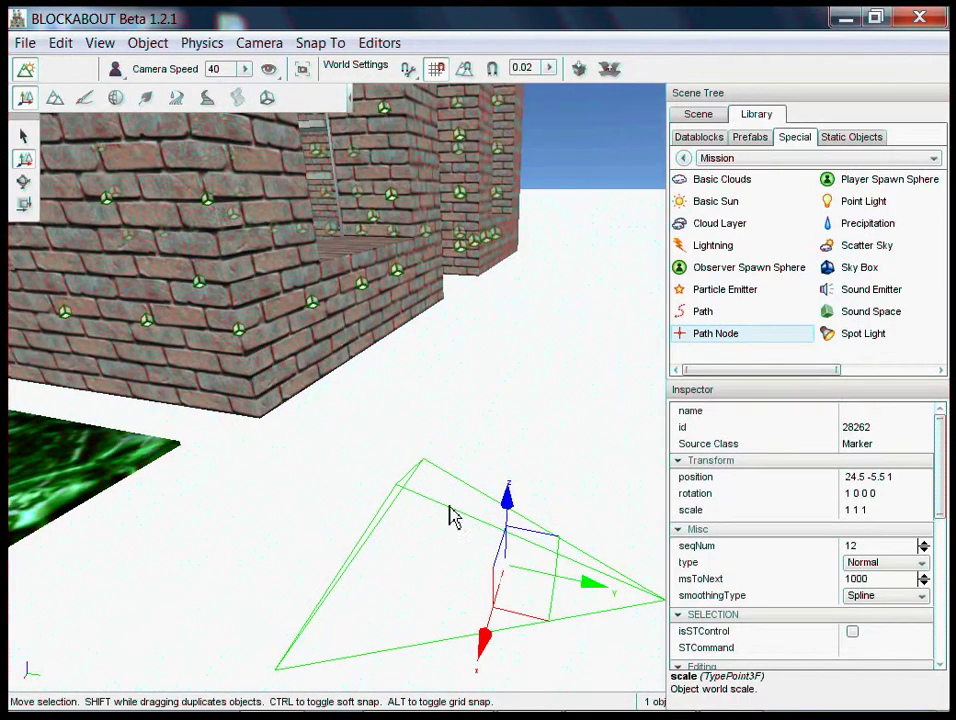
left_click(877, 479)
type("25 -8 0.00396824")
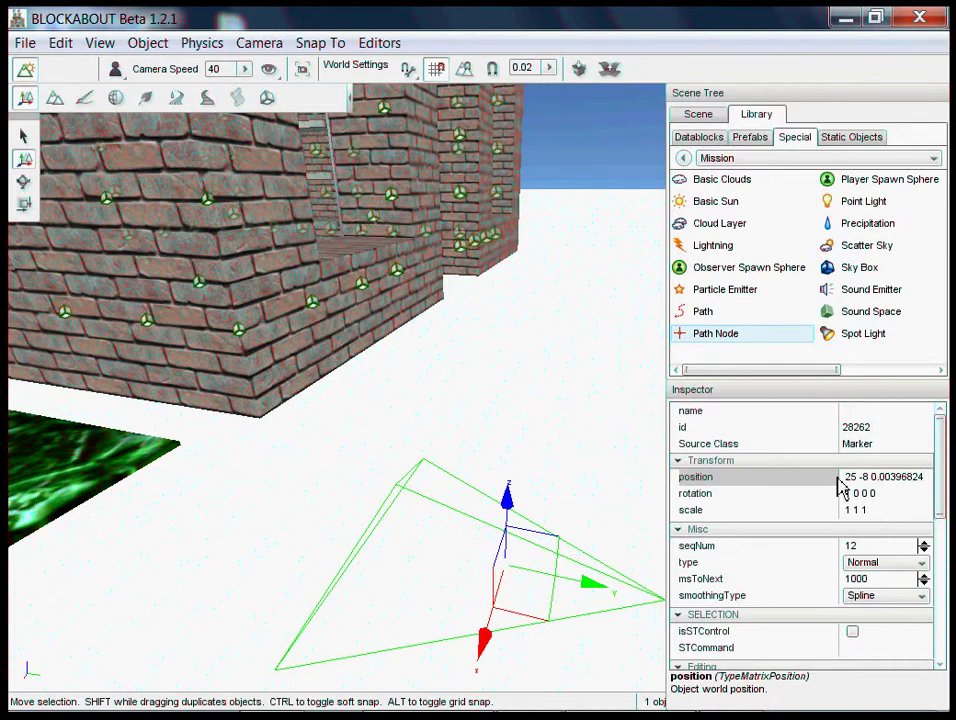
left_click(872, 494)
key("f")
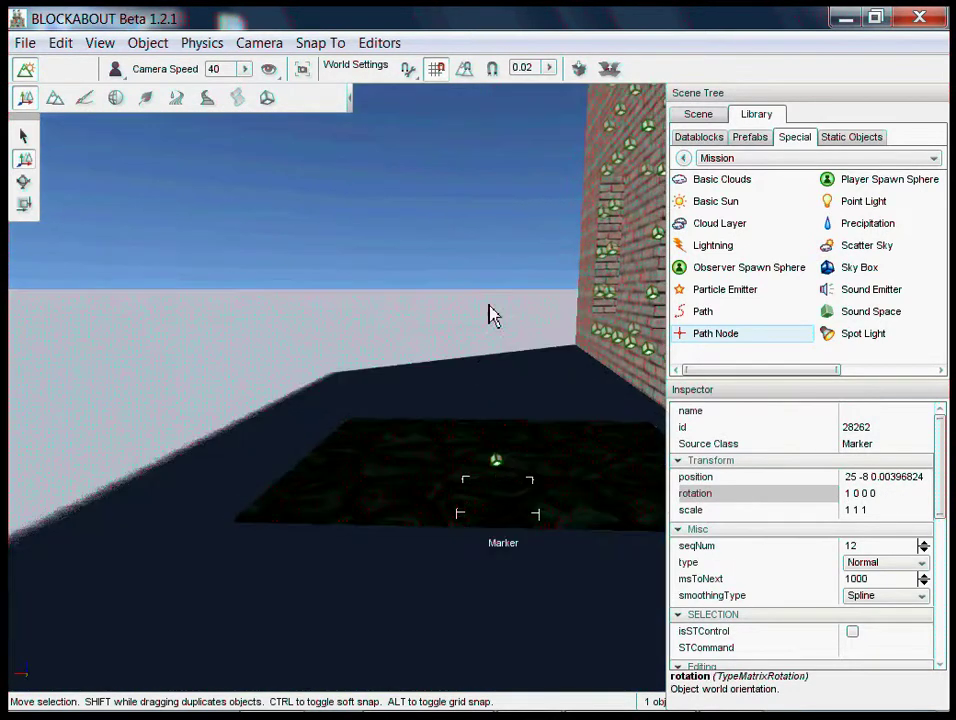
left_click(472, 314)
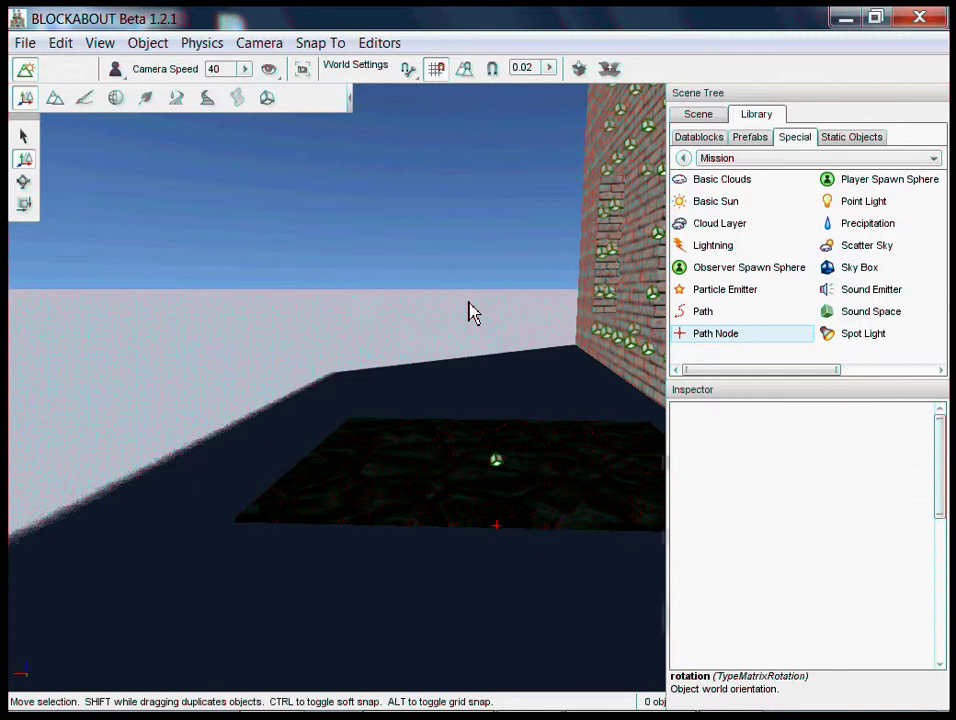
Step: Delete the static platform from the scene, keeping Path1 and the marker
left_click(698, 114)
left_click(728, 328)
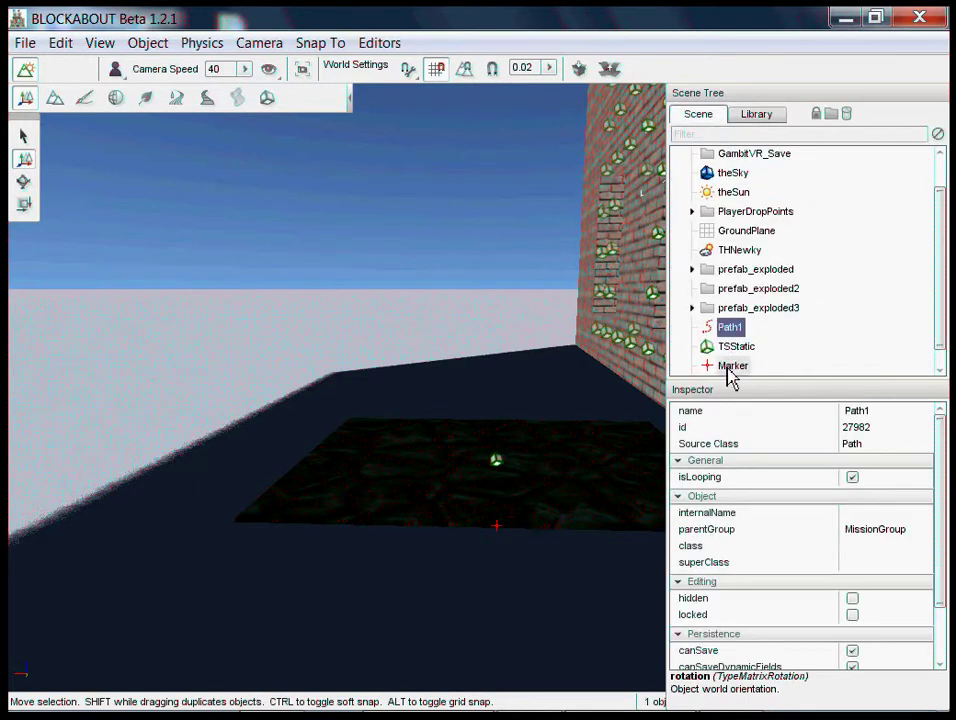
left_click(731, 367)
mouse_move(539, 567)
right_mouse_down()
mouse_move(484, 369)
mouse_move(608, 489)
right_mouse_up()
left_click(736, 354)
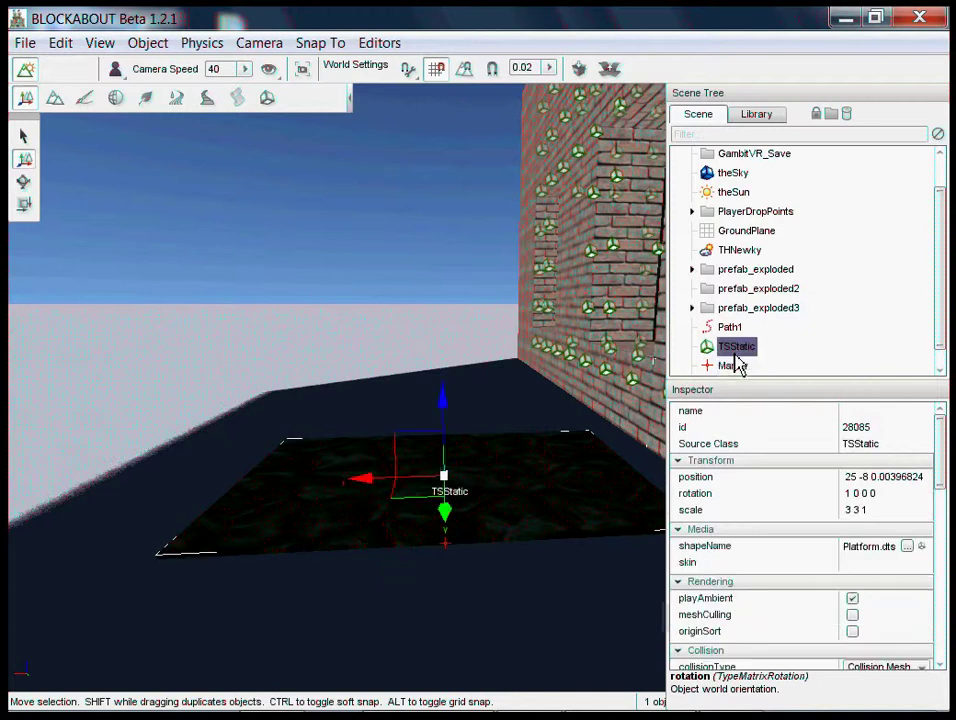
key("Delete")
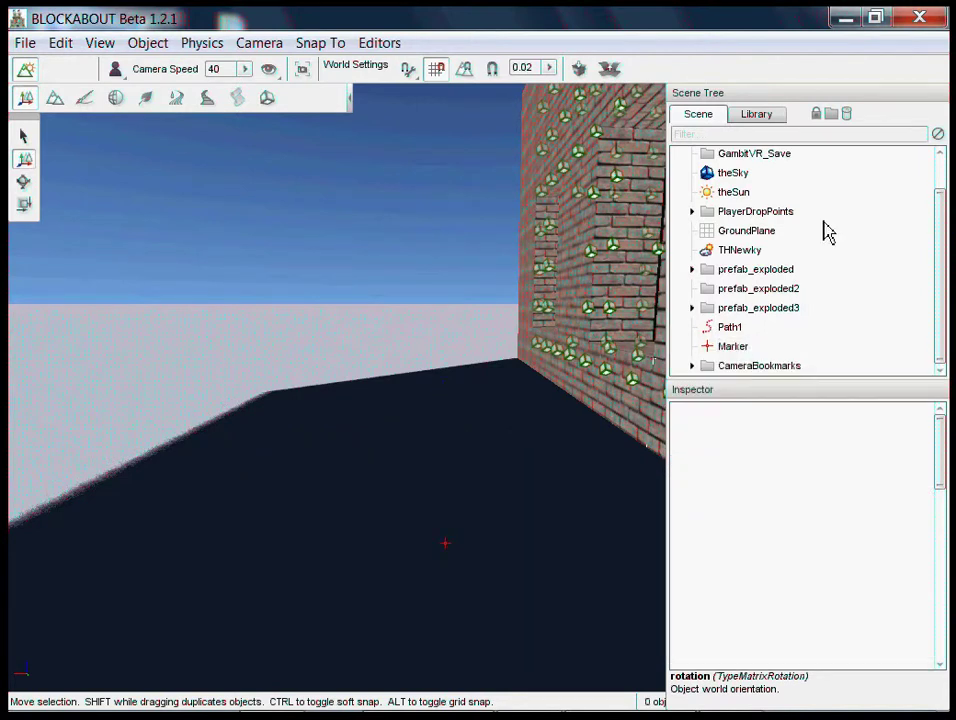
Step: Duplicate the marker straight up along the Z axis to about position 25 -8 5
left_click(725, 347)
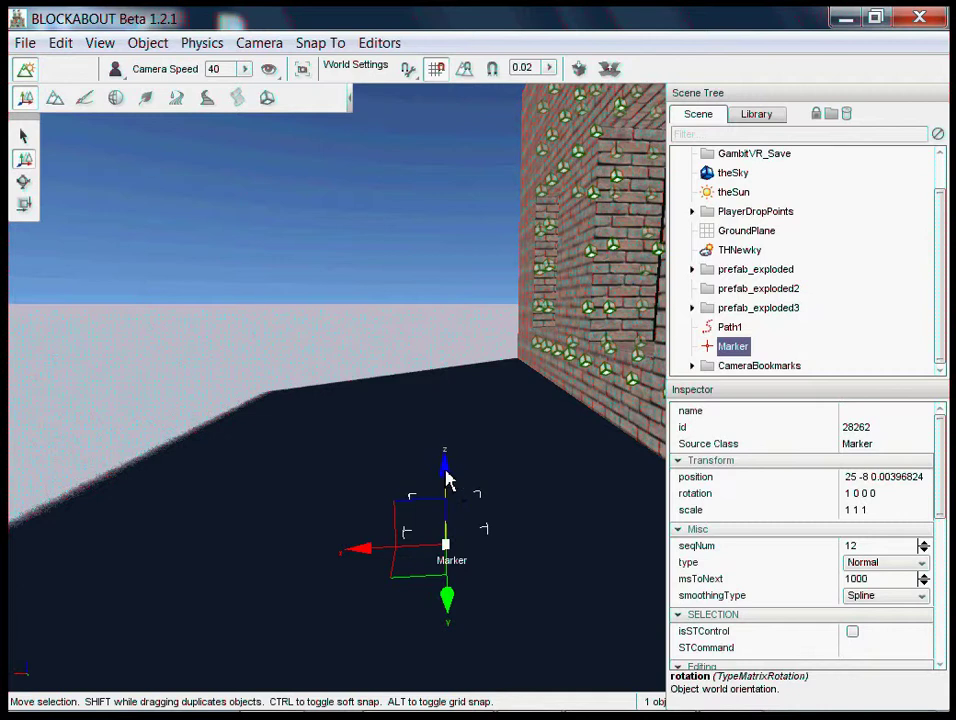
key("s")
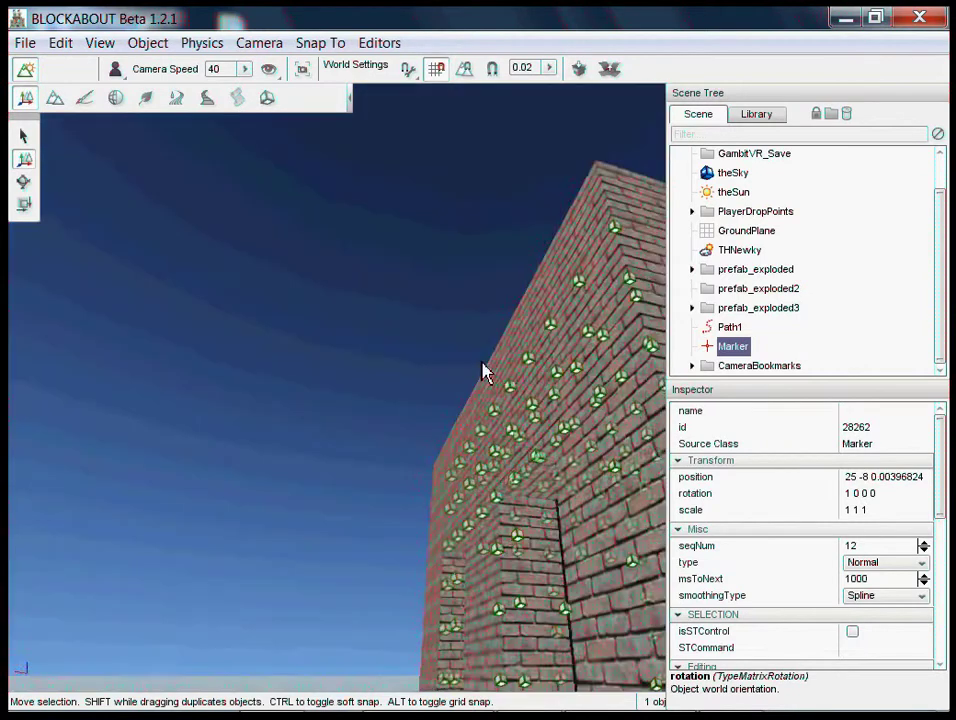
key("s")
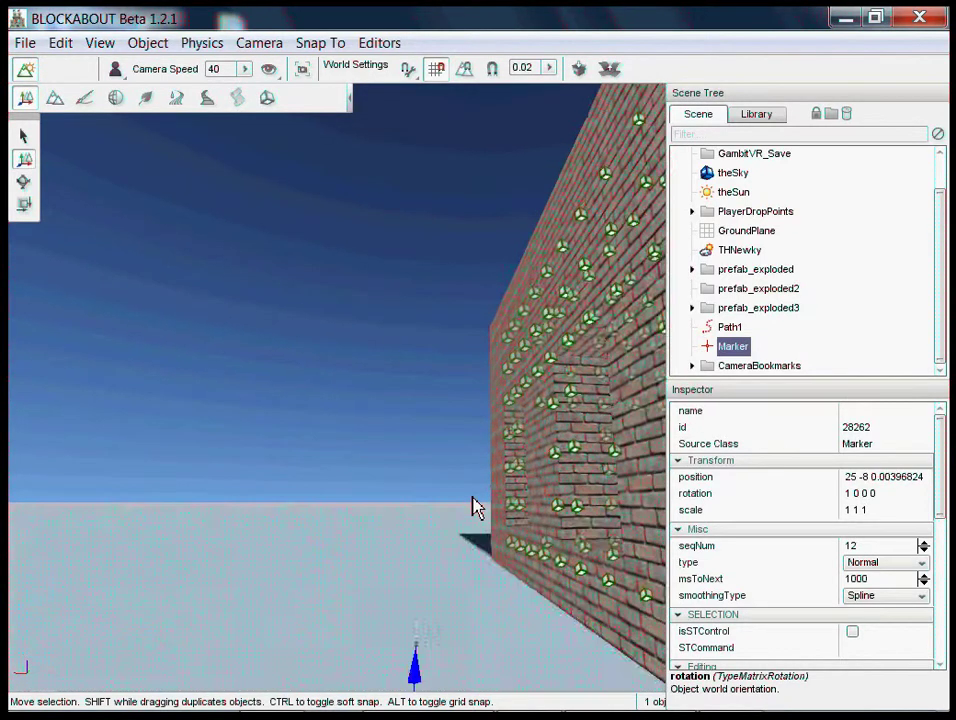
left_click_drag(440, 605, 444, 213, "shift")
key("s")
mouse_move(482, 372)
right_mouse_down()
mouse_move(481, 425)
mouse_move(482, 369)
mouse_move(491, 369)
mouse_move(474, 369)
mouse_move(484, 369)
right_mouse_up()
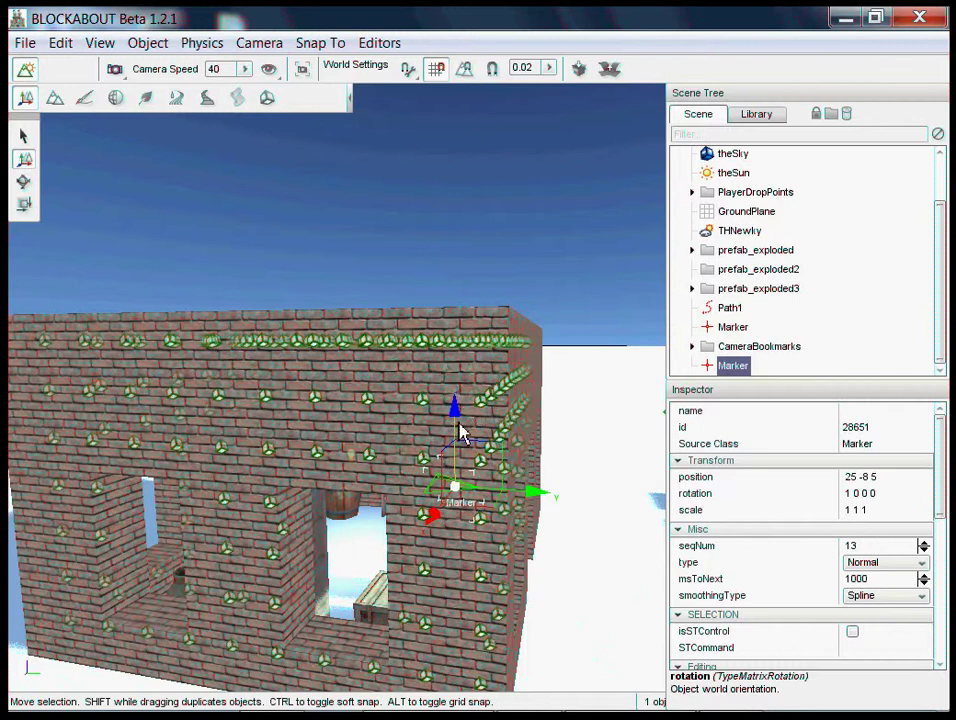
Step: Raise the duplicated marker along the Z axis to position 25 -8 7
mouse_move(460, 428)
left_mouse_down()
mouse_move(468, 340)
mouse_move(455, 250)
mouse_move(450, 333)
mouse_move(448, 297)
left_mouse_up()
mouse_move(480, 365)
right_mouse_down()
mouse_move(501, 386)
mouse_move(482, 361)
mouse_move(463, 397)
mouse_move(485, 372)
mouse_move(474, 348)
mouse_move(482, 372)
mouse_move(484, 364)
right_mouse_up()
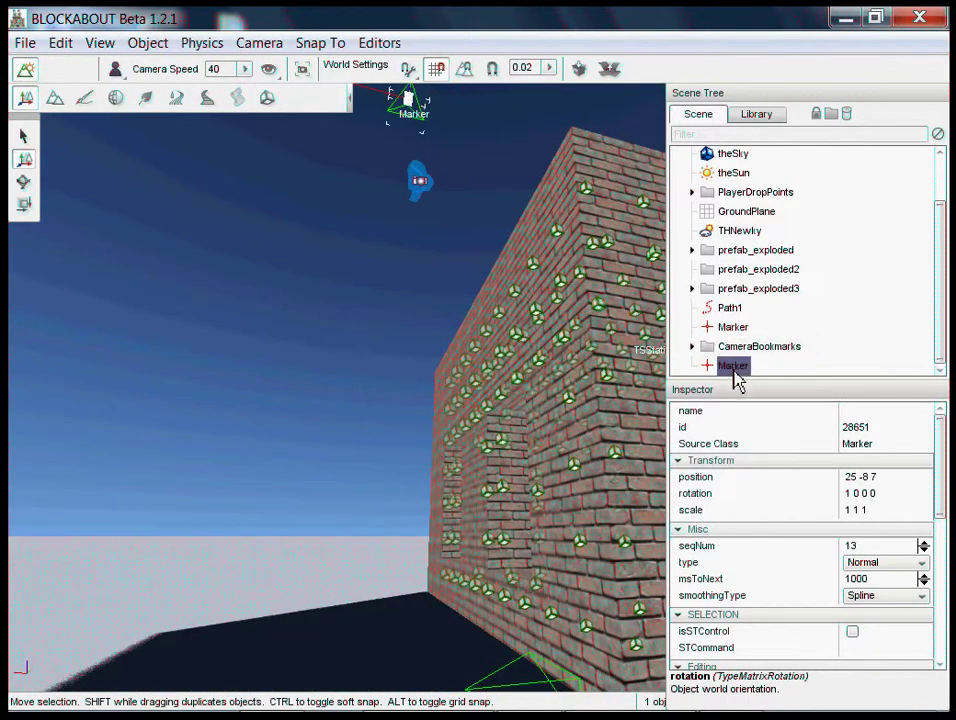
left_click(733, 367)
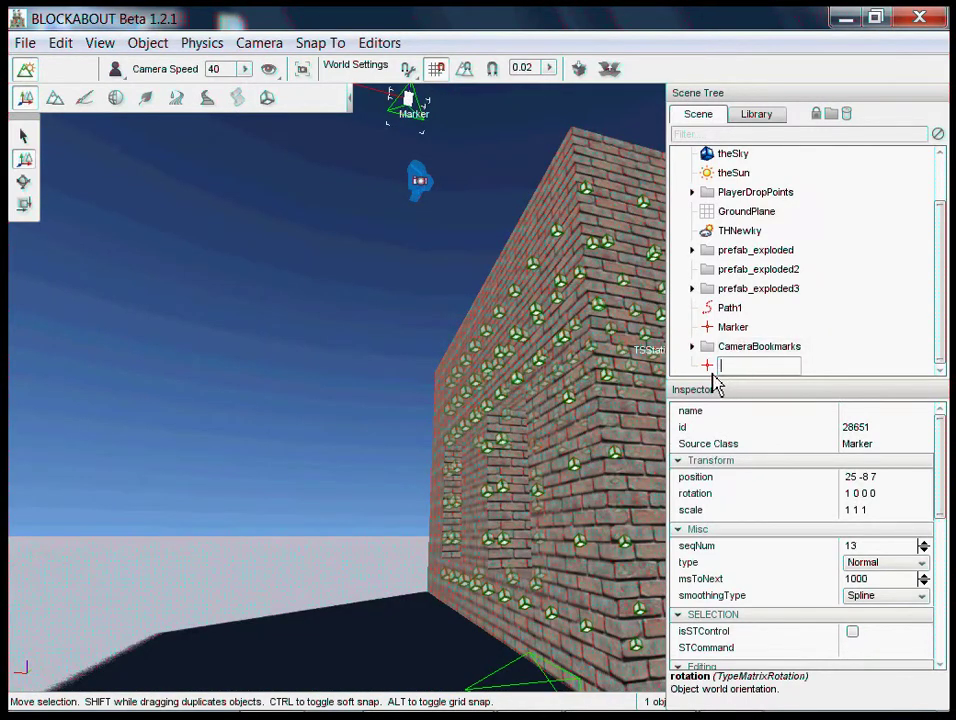
left_click(712, 368)
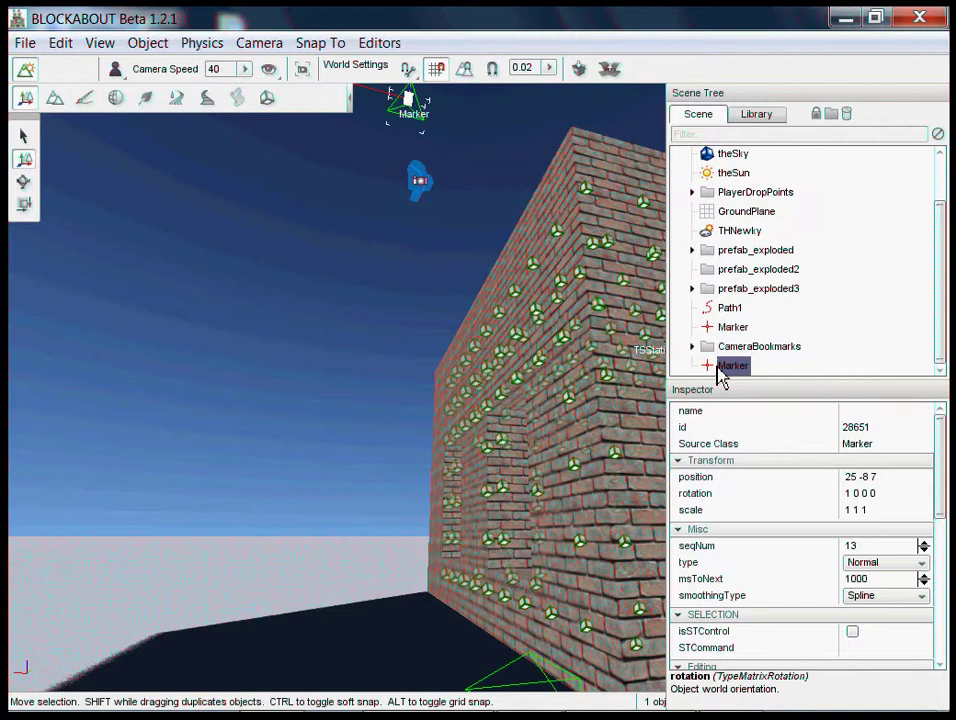
Step: Nest both markers under Path1, with the ground-level marker first and the raised marker second, and check each one's sequence number
left_click_drag(721, 368, 735, 310)
left_click(728, 330, "shift")
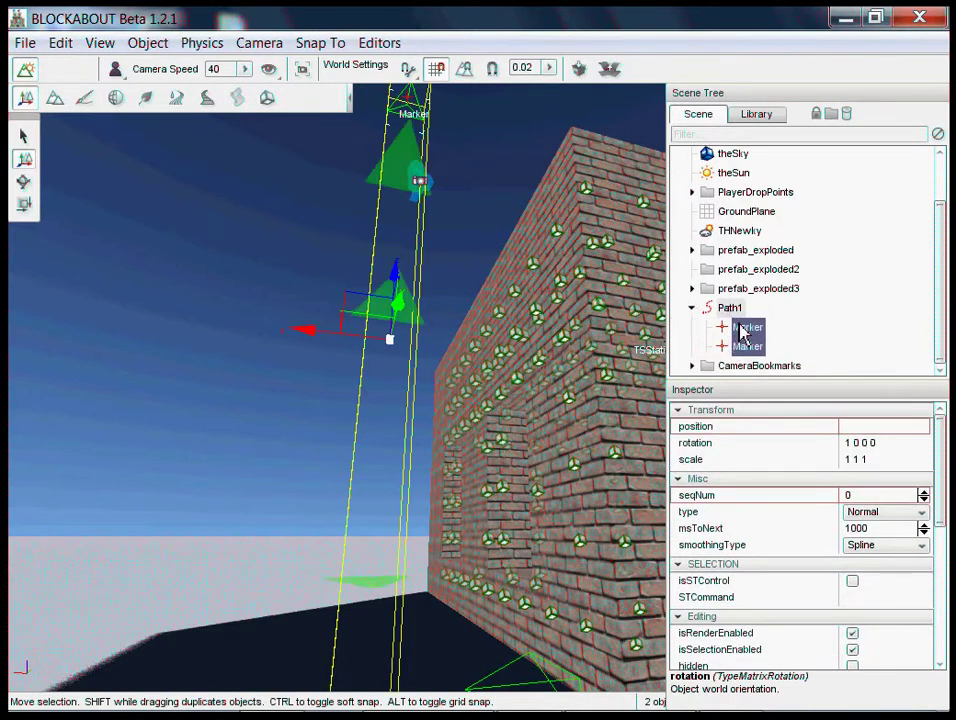
left_click(735, 350)
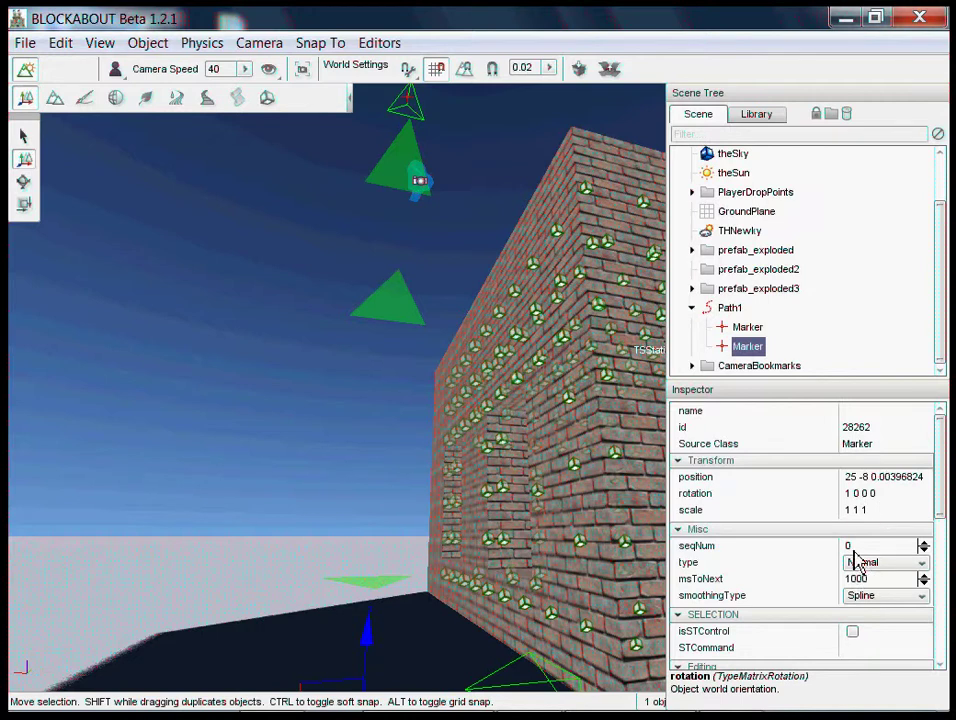
left_click_drag(735, 352, 742, 320)
left_click(747, 346)
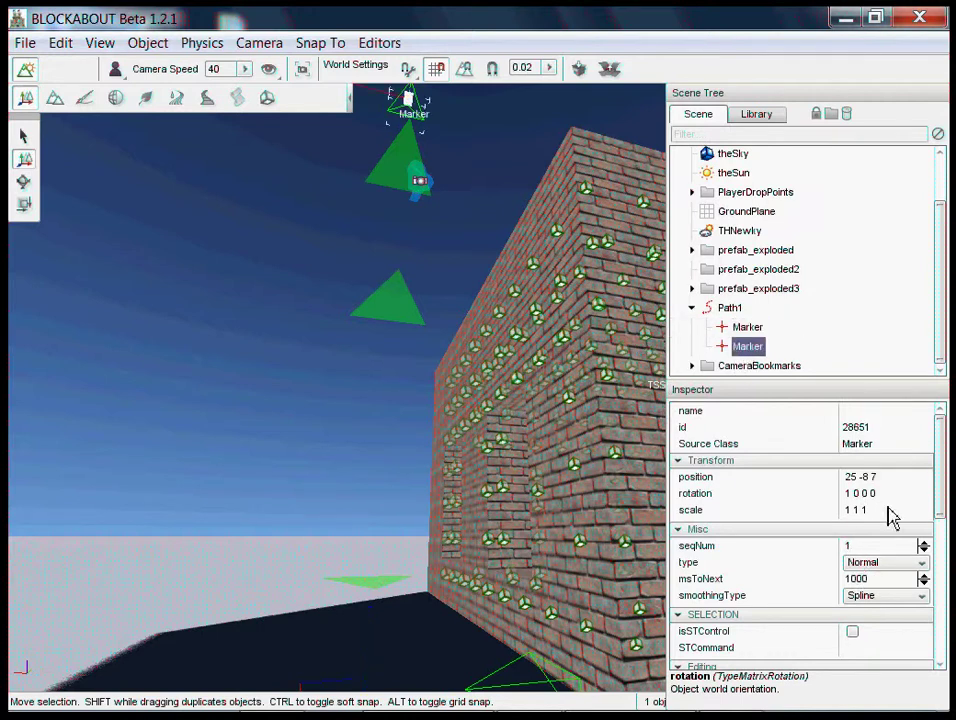
right_click_drag(482, 363, 482, 361)
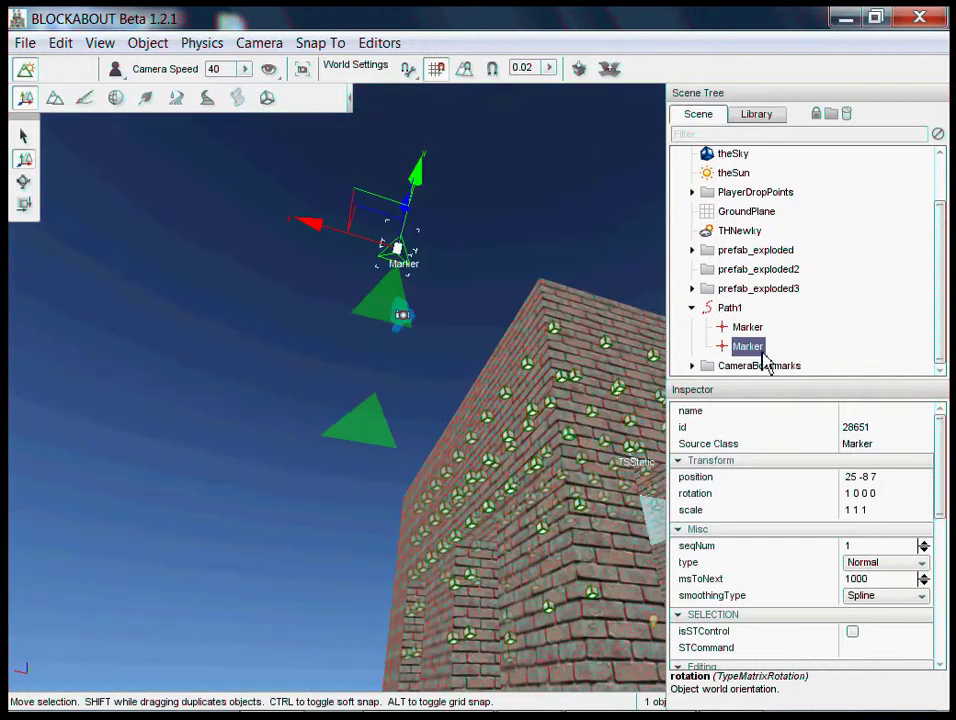
left_click(747, 327)
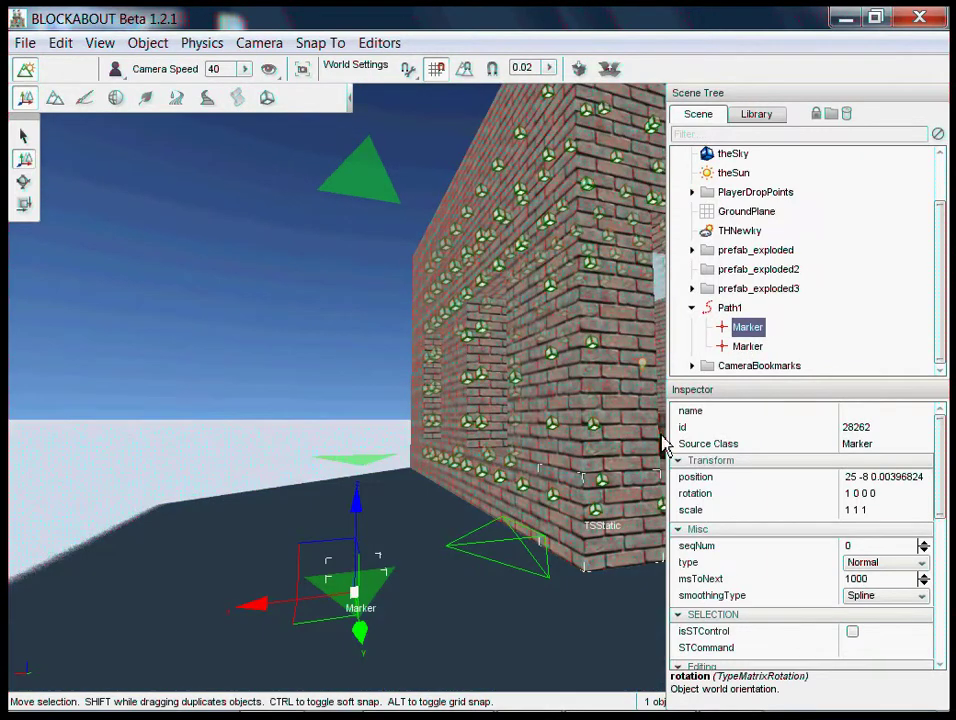
left_click(747, 346)
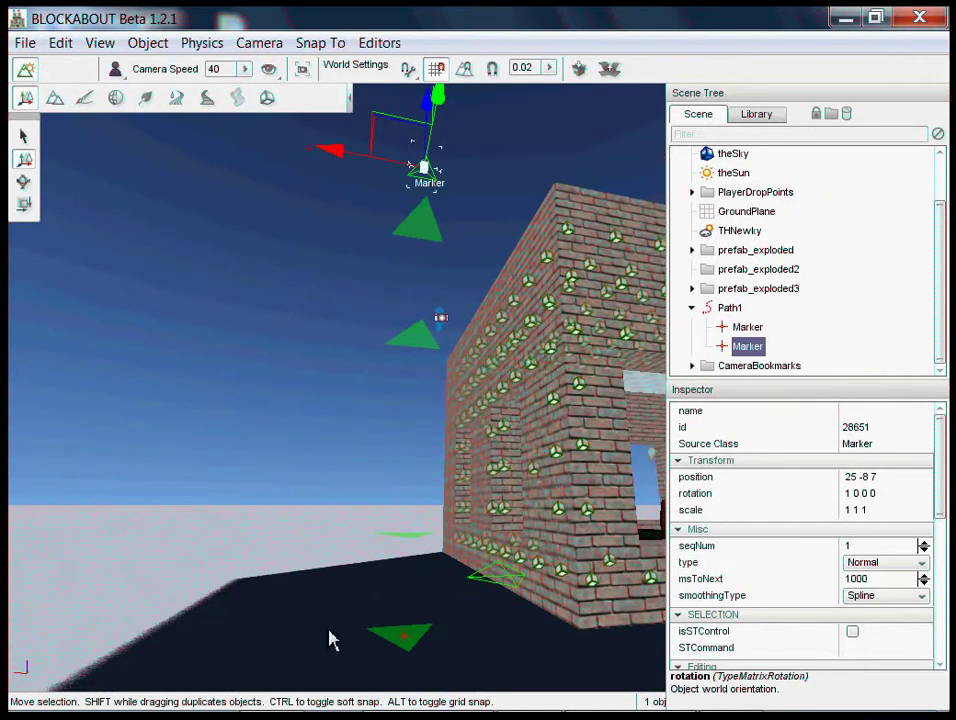
Step: Start creating a Moving Platform (Path Shape) from the GambitVR_Custom special objects and name it Platform1
left_click(771, 118)
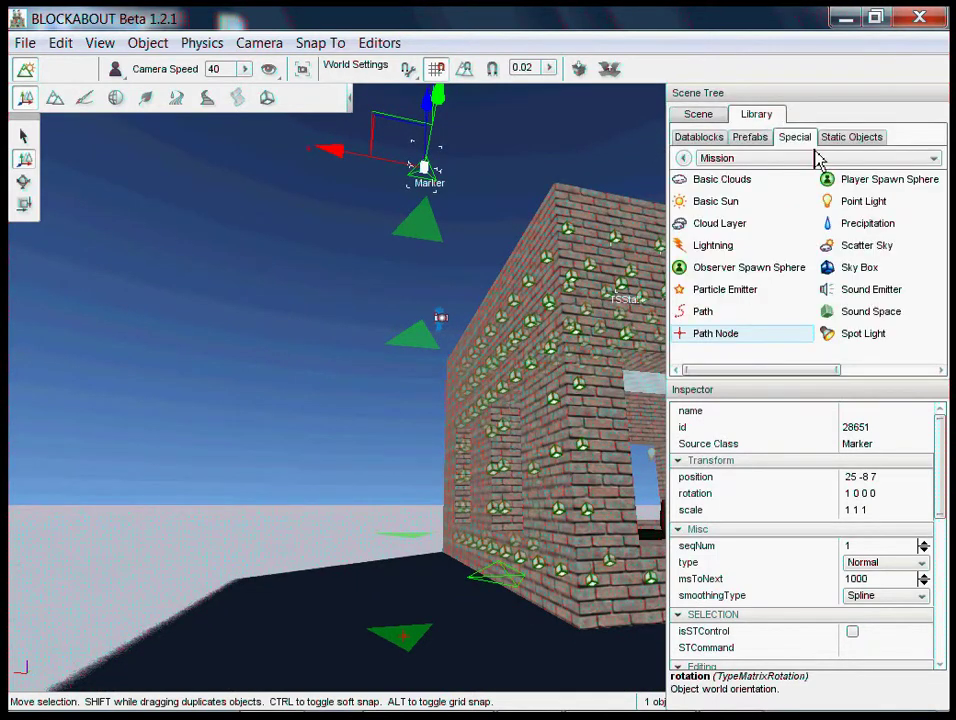
left_click(683, 158)
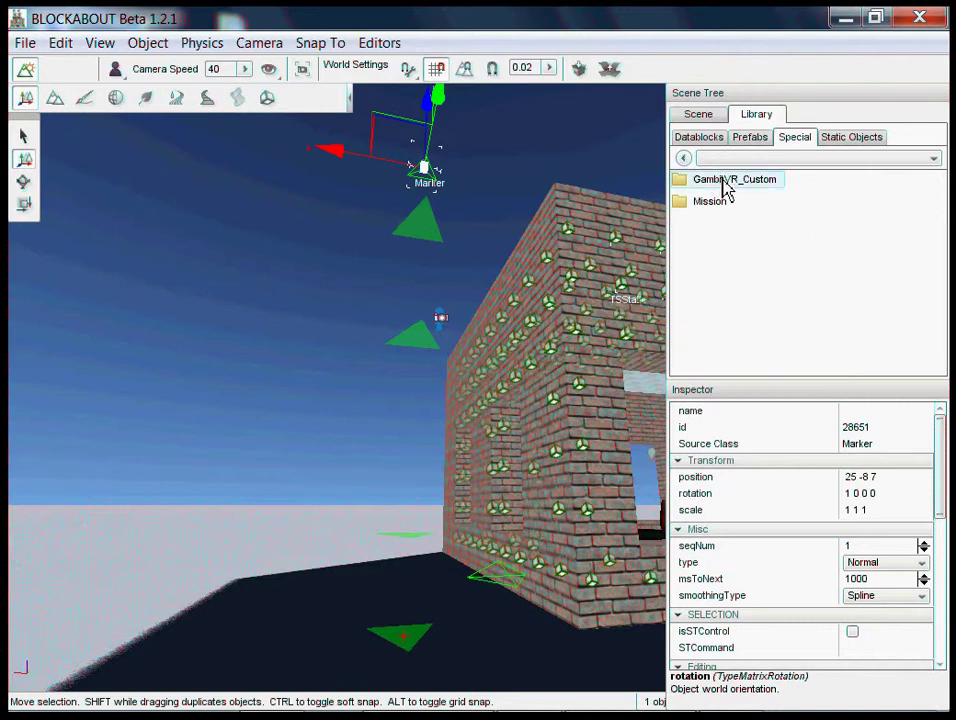
double_click(696, 185)
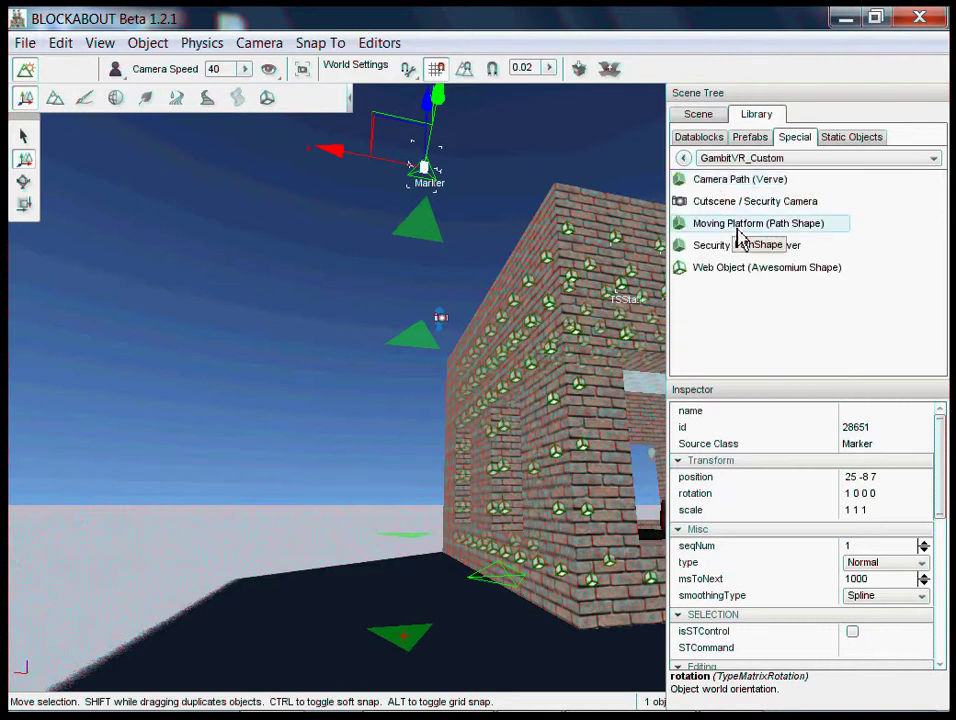
double_click(728, 225)
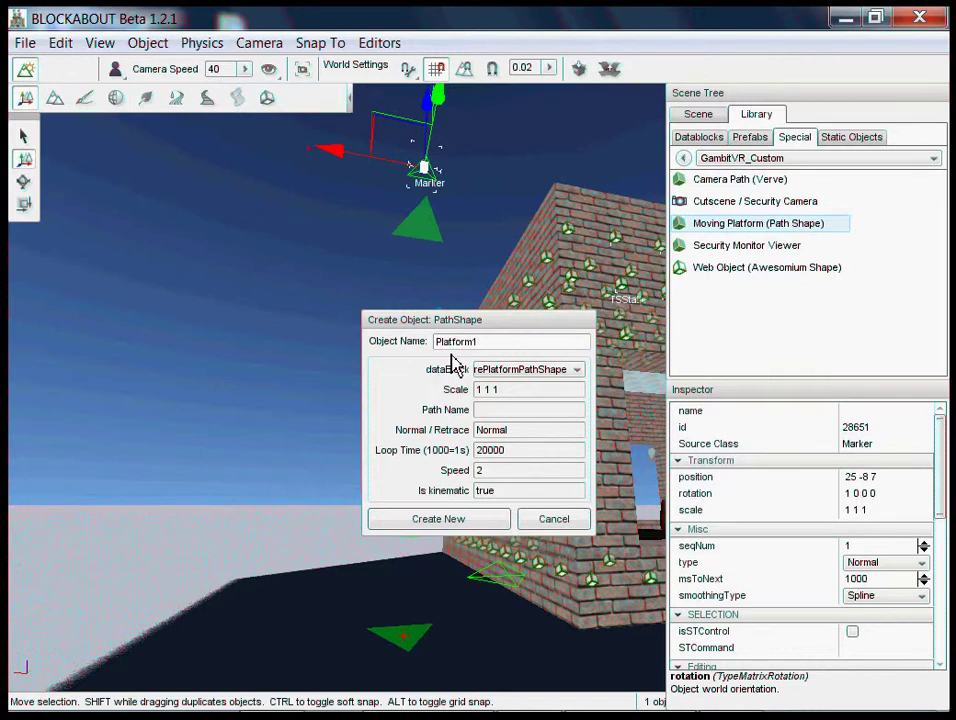
Step: Give the new platform the SmallPlatformPathShape datablock, a scale of 3 3 1 and the path name Path1
left_click(505, 374)
left_click(490, 401)
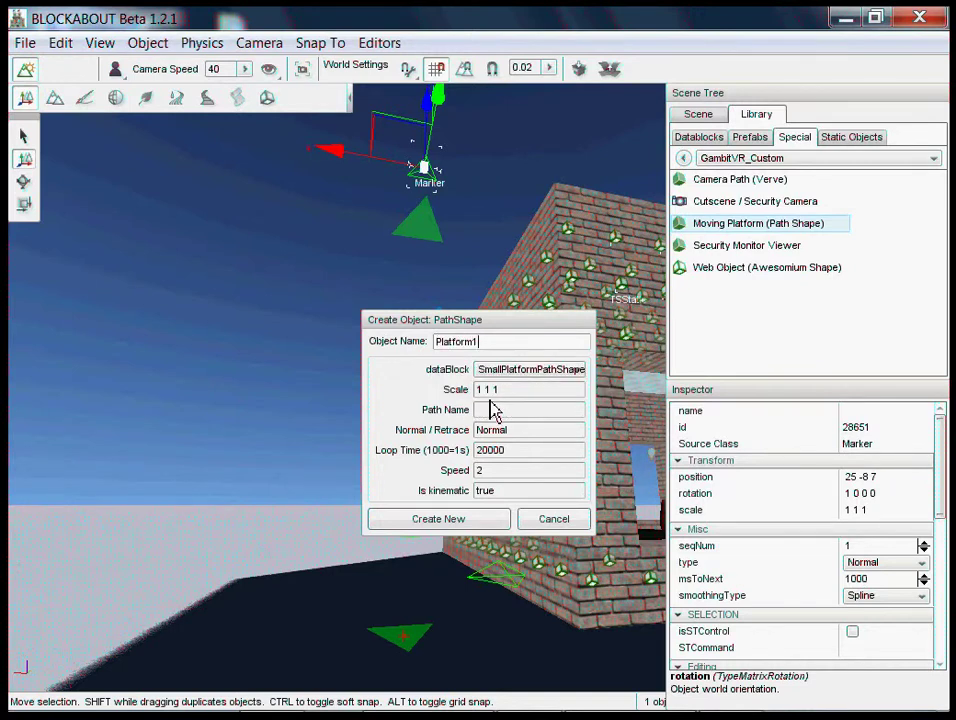
left_click(510, 394)
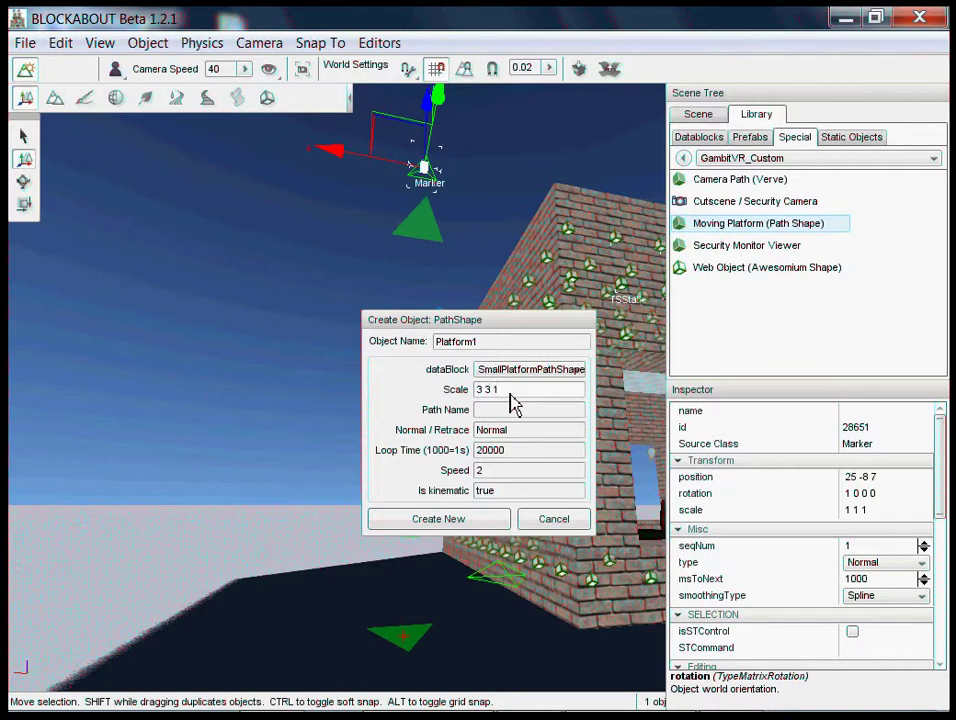
left_click(492, 413)
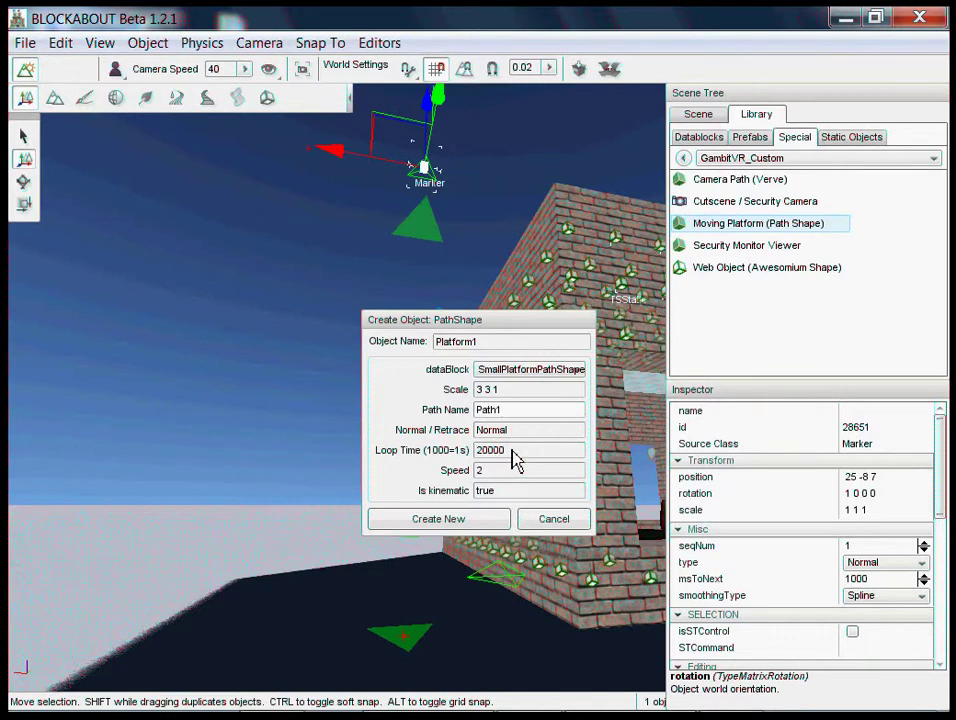
Step: Set the platform's loop time to 30000 and speed to 2.5, and create it
double_click(512, 453)
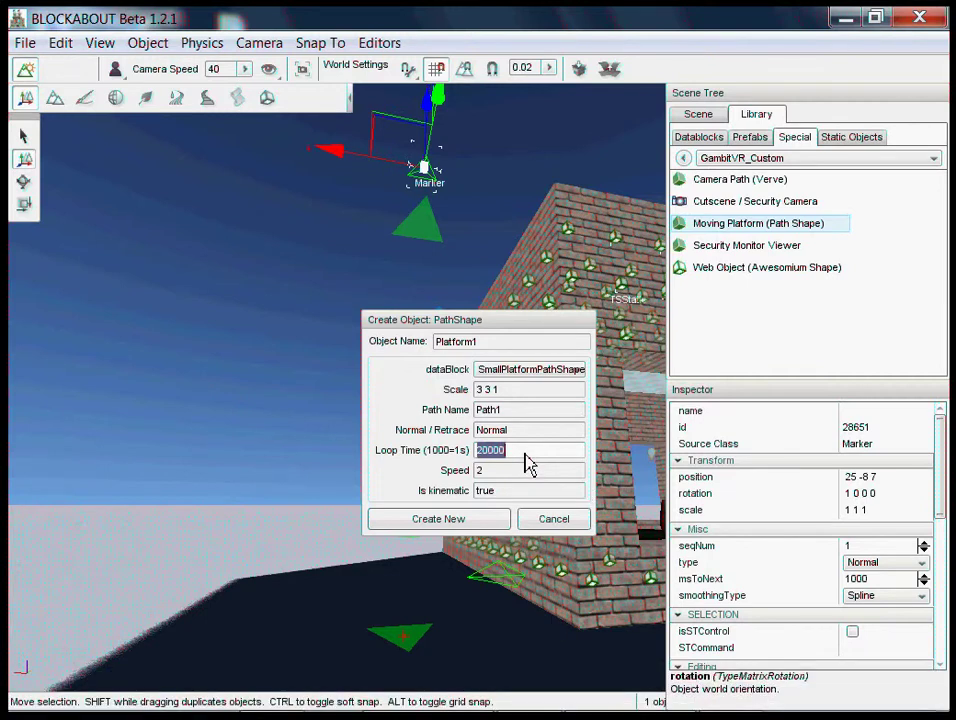
type("3")
double_click(522, 472)
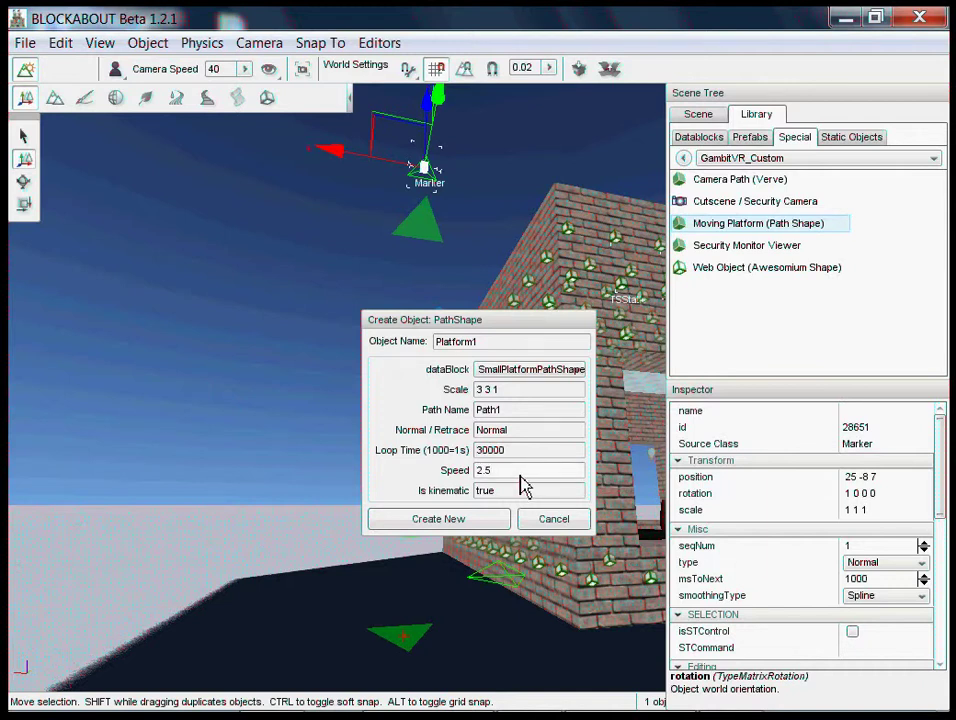
left_click(430, 521)
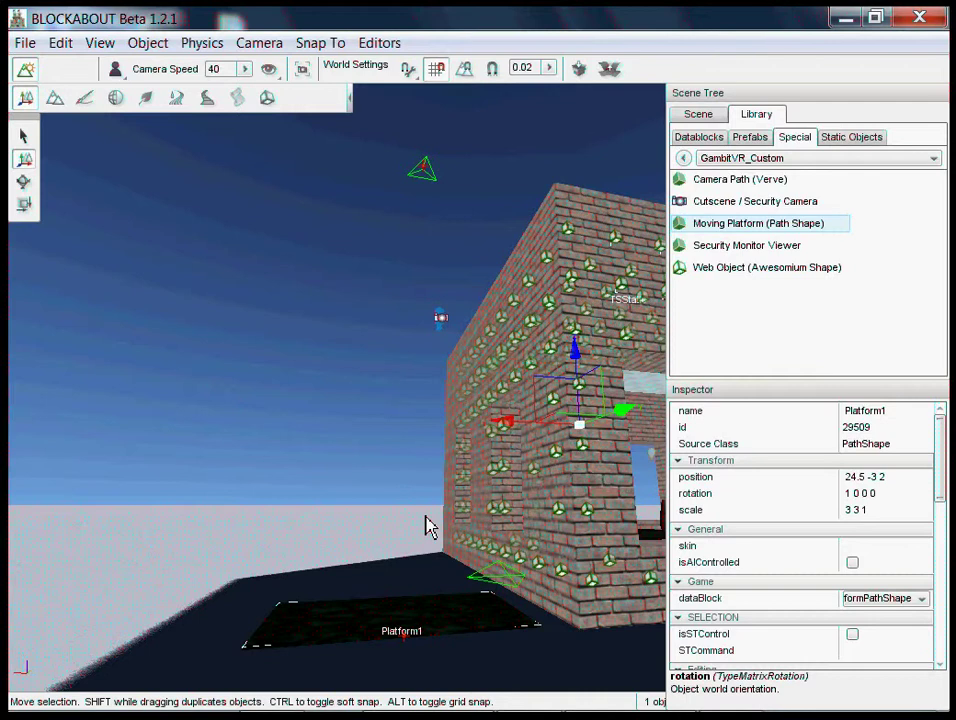
Step: Switch to play mode and run platform1.followpath(path1); in the console to start the platform along its path
key("F11")
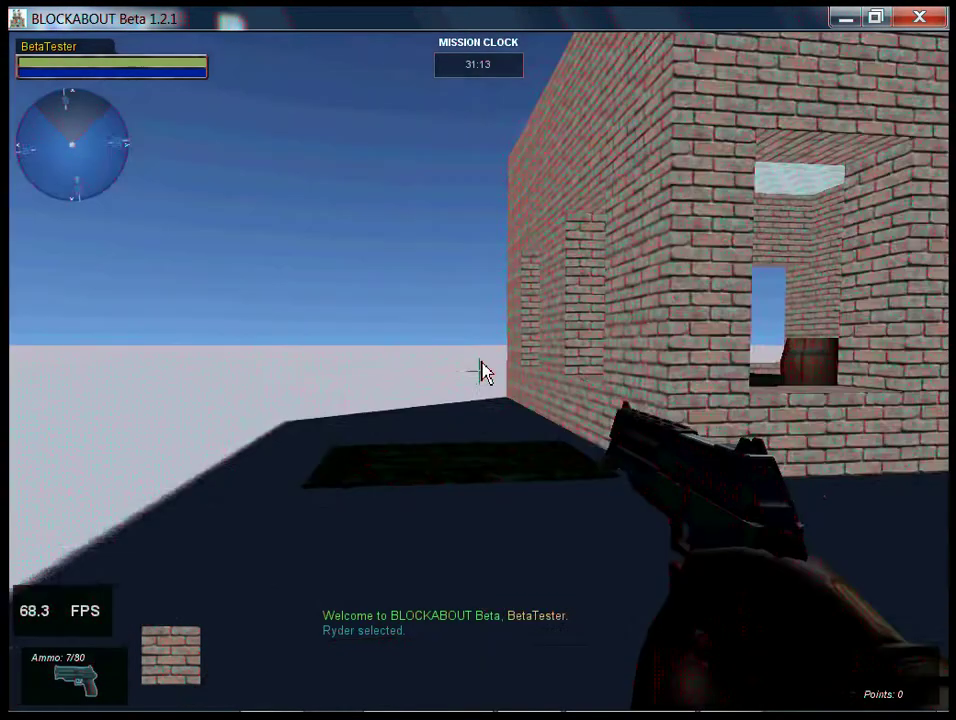
key("s")
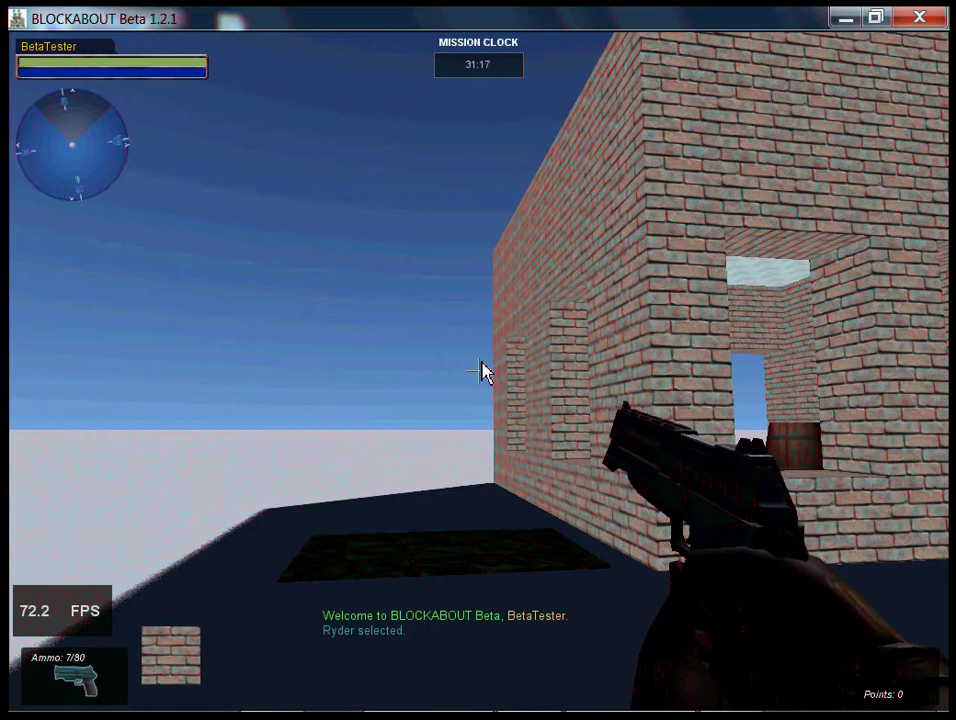
key("grave")
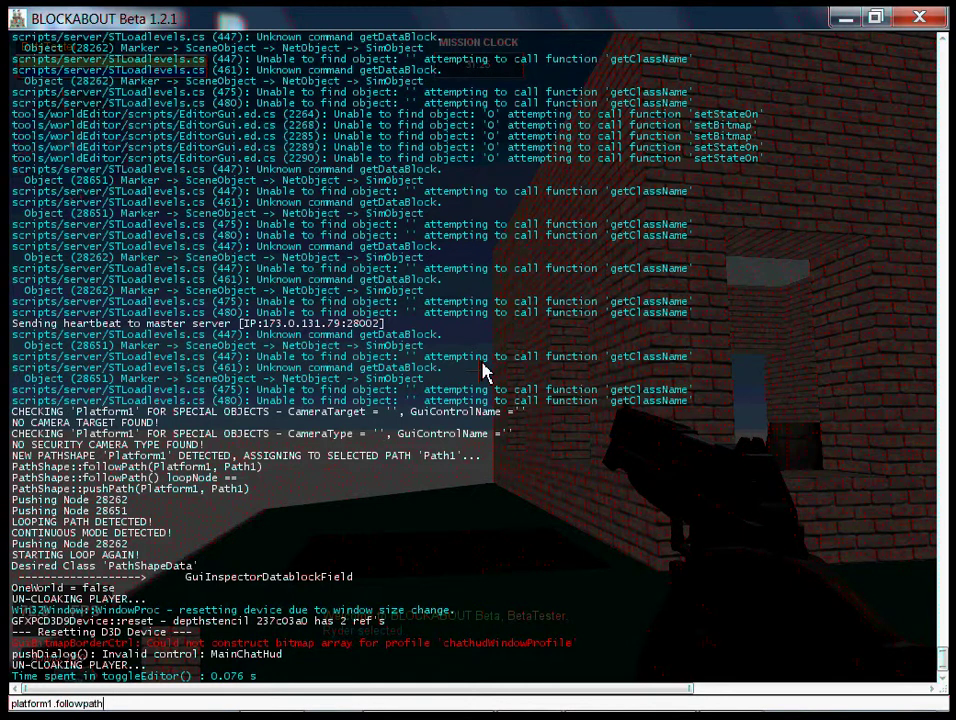
type("platform1.followpath(path1);")
key("Return")
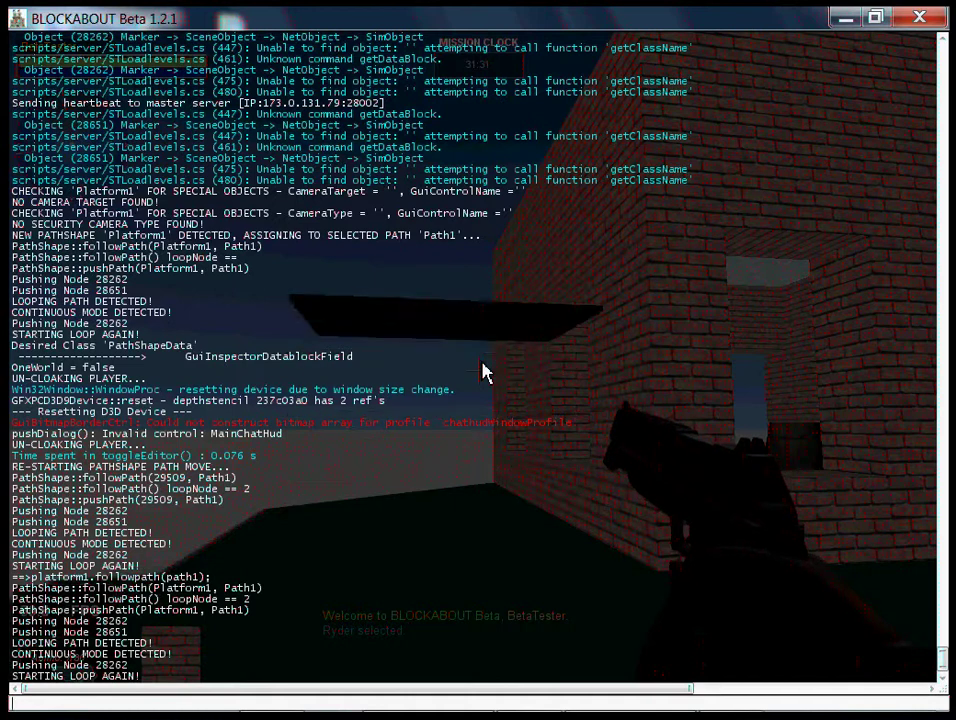
key("grave")
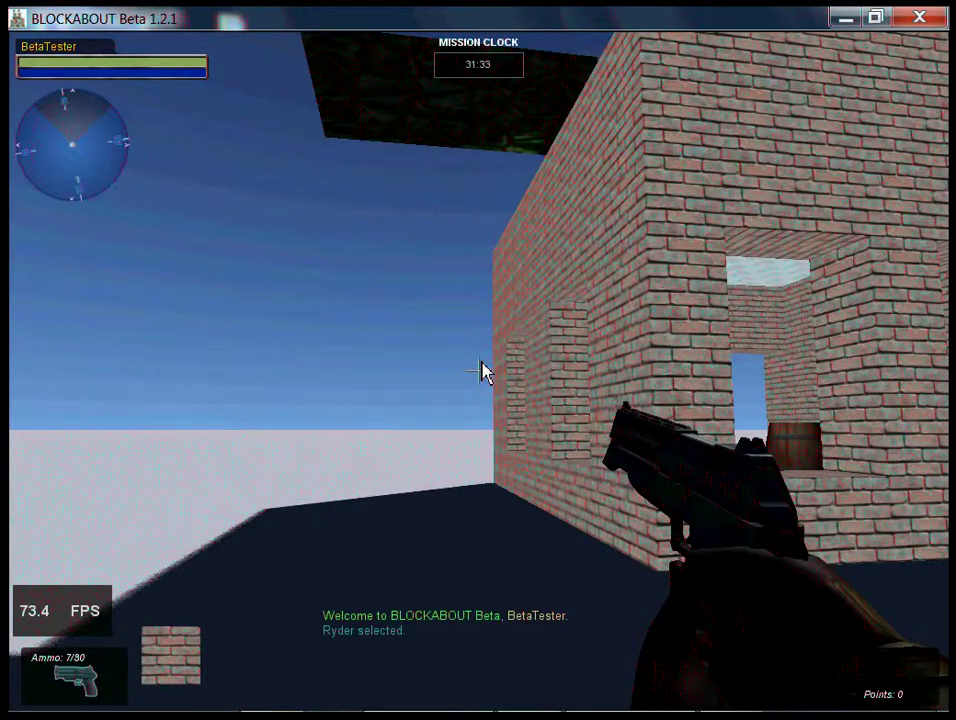
Step: Return to the editor and open the Starter_Room.mis script from USER_MISSIONDATA/levels/StarterLevels in the script editor
key("F11")
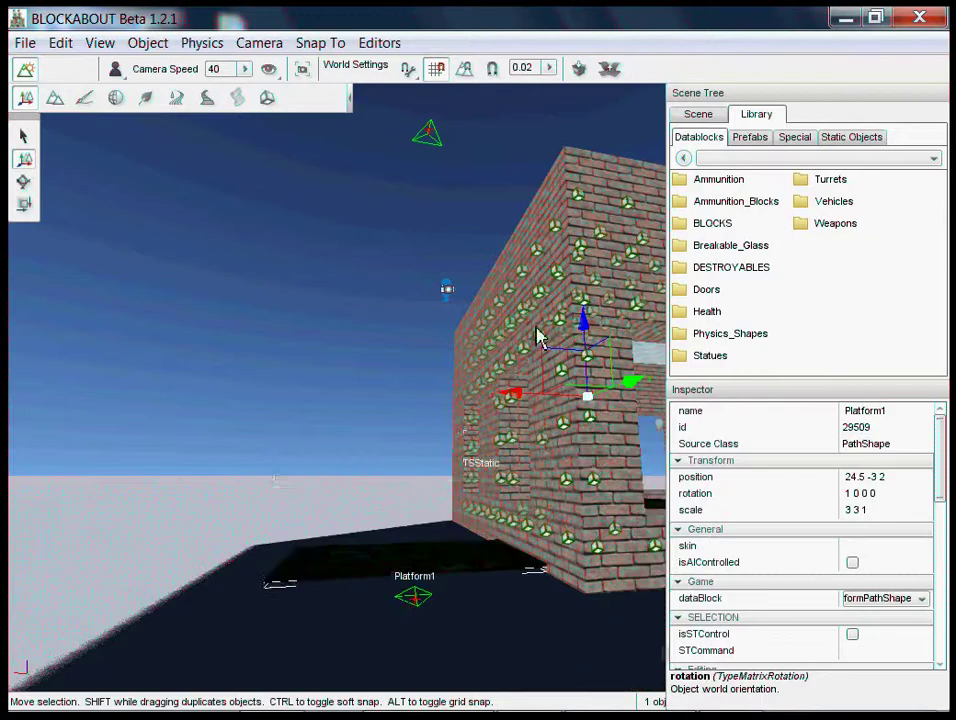
left_click(238, 97)
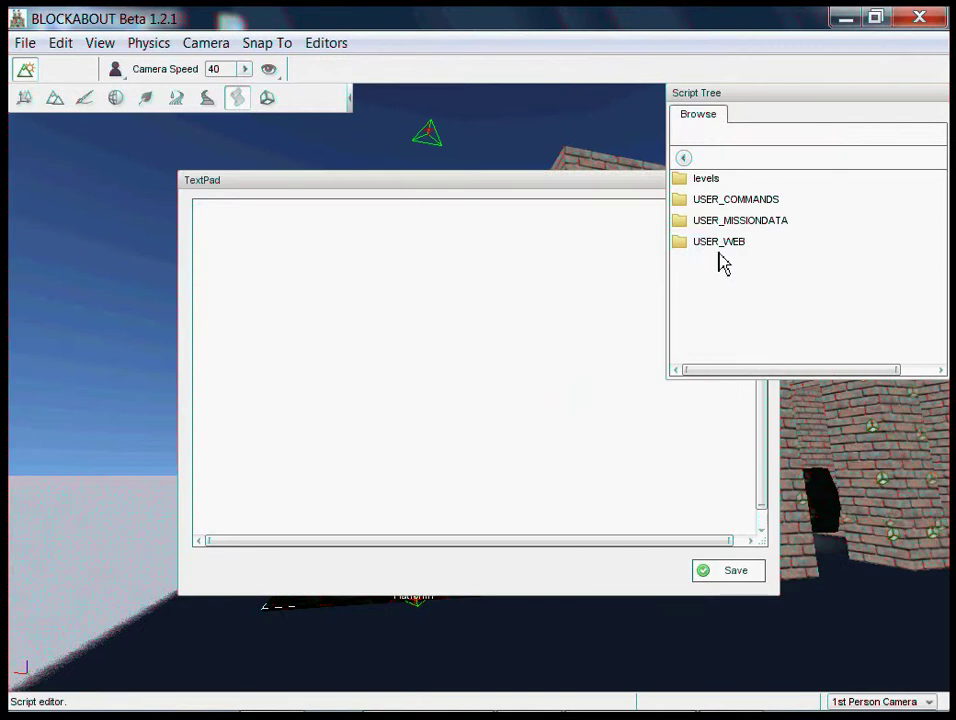
left_click(745, 222)
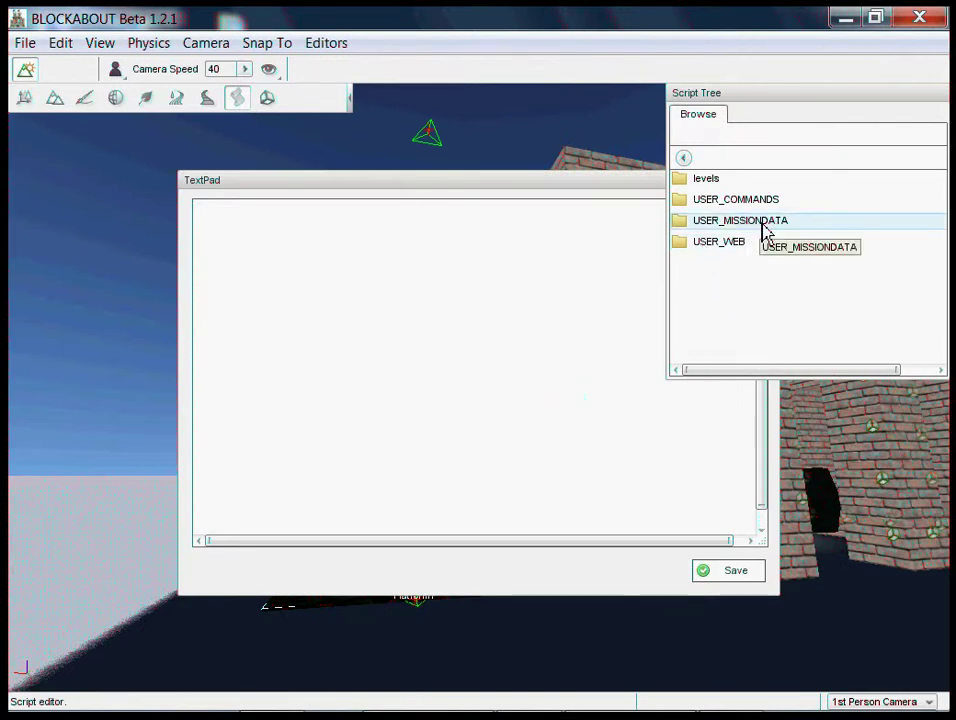
double_click(763, 224)
double_click(716, 184)
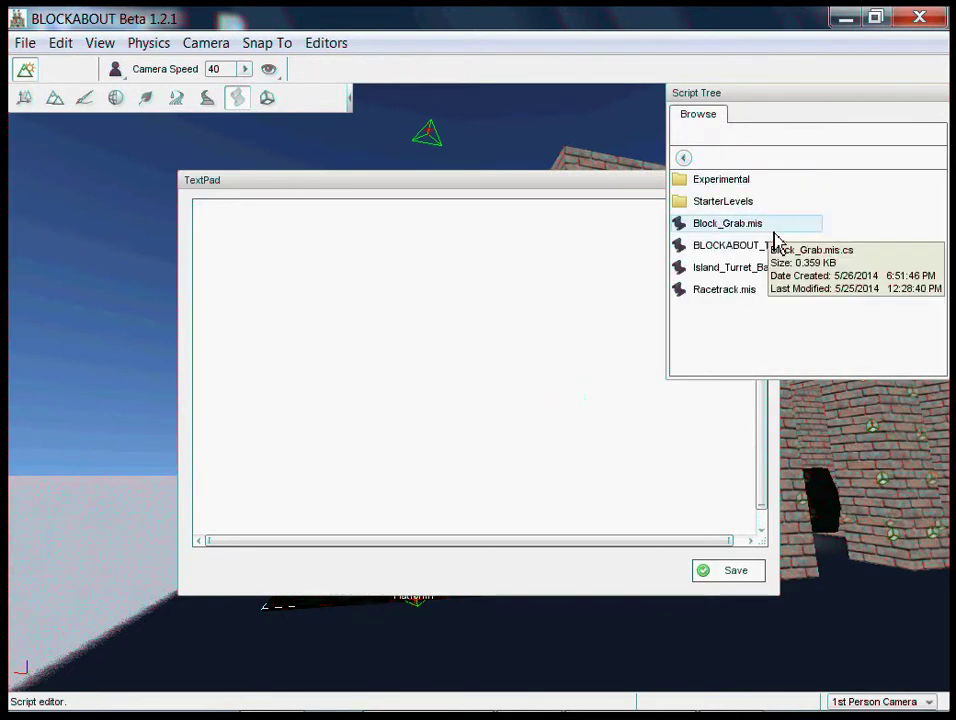
double_click(740, 203)
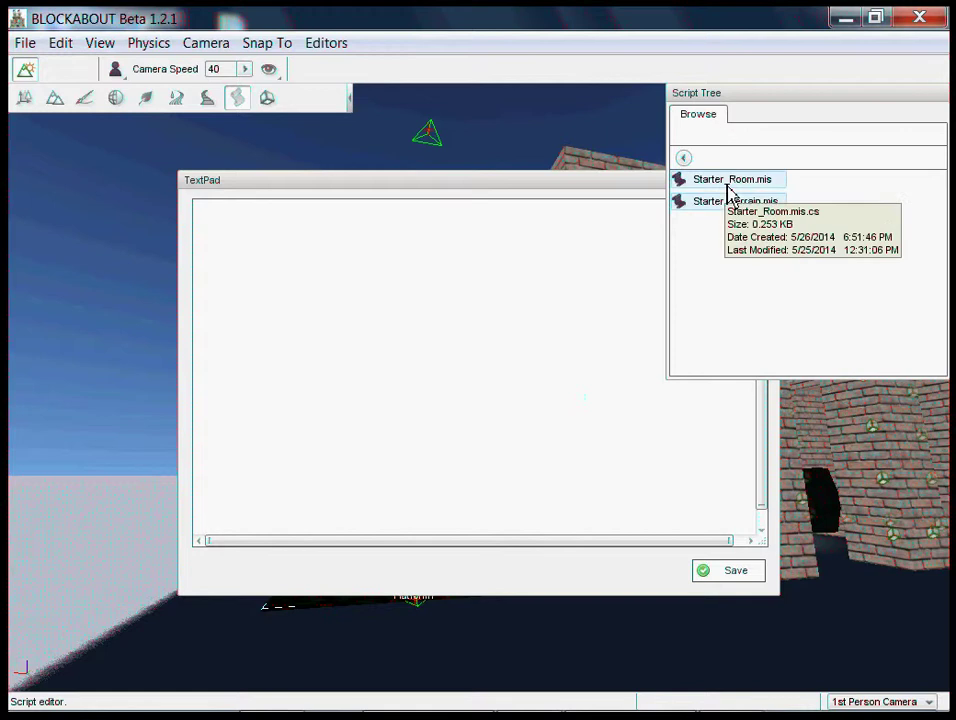
double_click(728, 188)
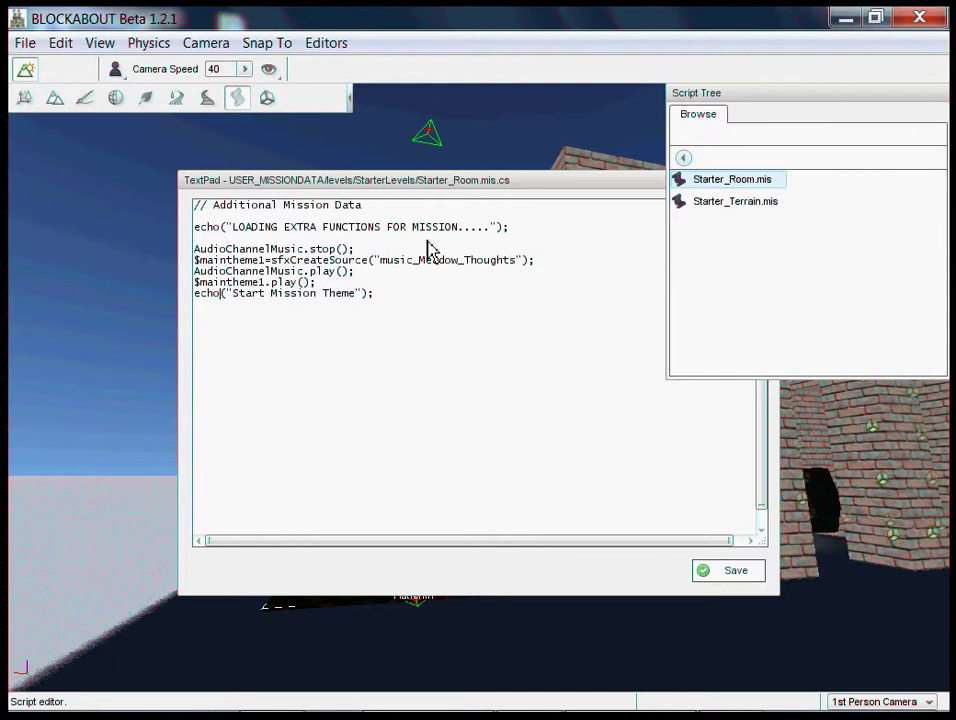
Step: Open the Block_Grab.mis script and examine its StartPathShapes function and the schedule call that runs it
left_click(684, 158)
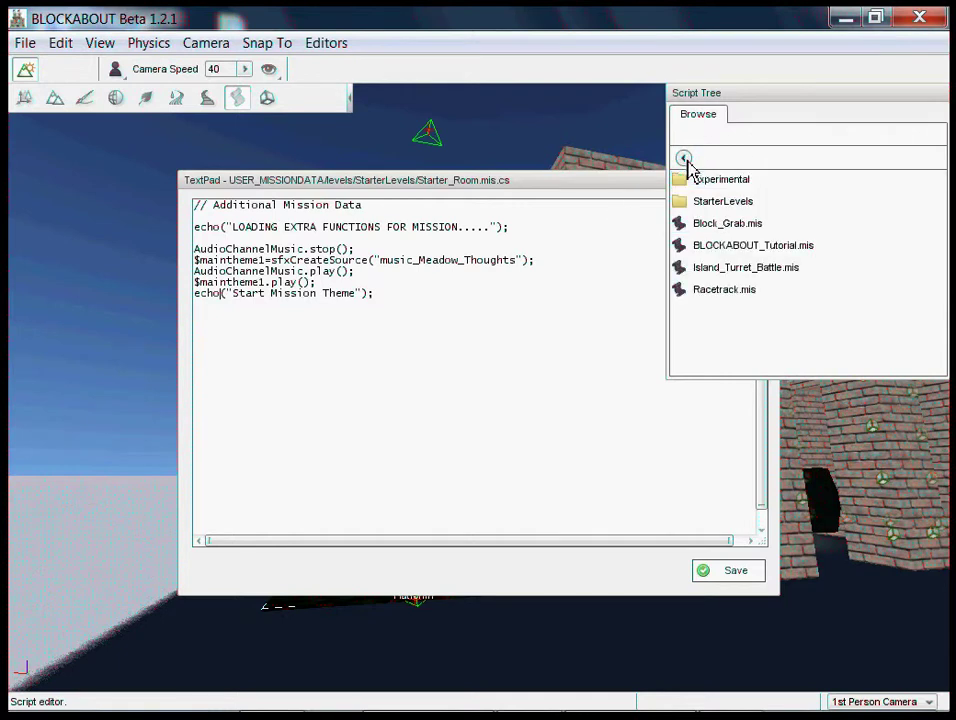
double_click(744, 229)
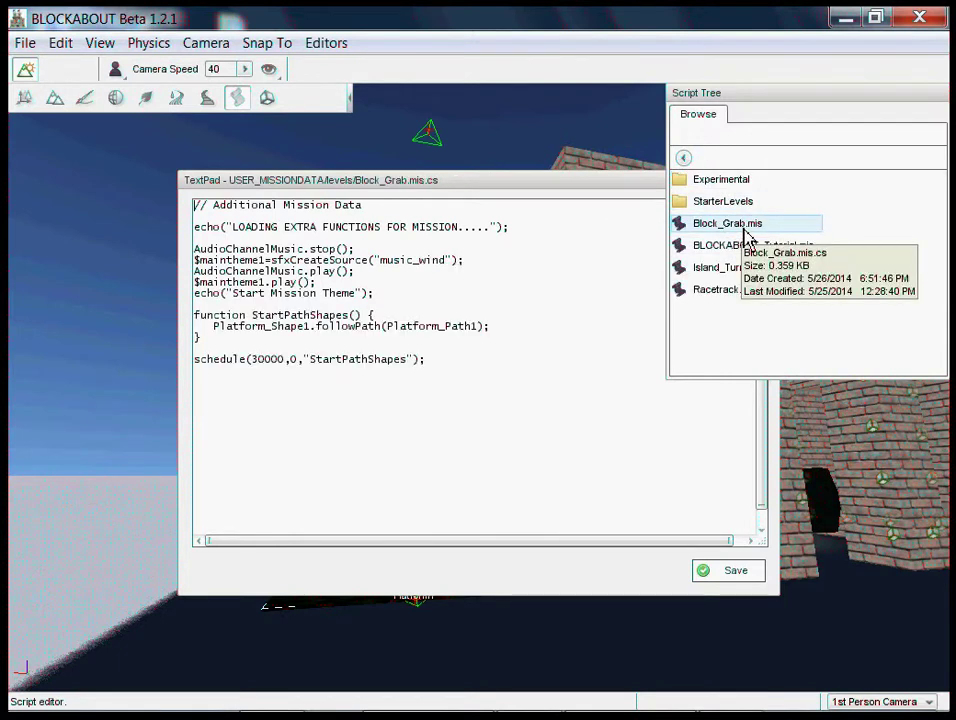
left_click(226, 327)
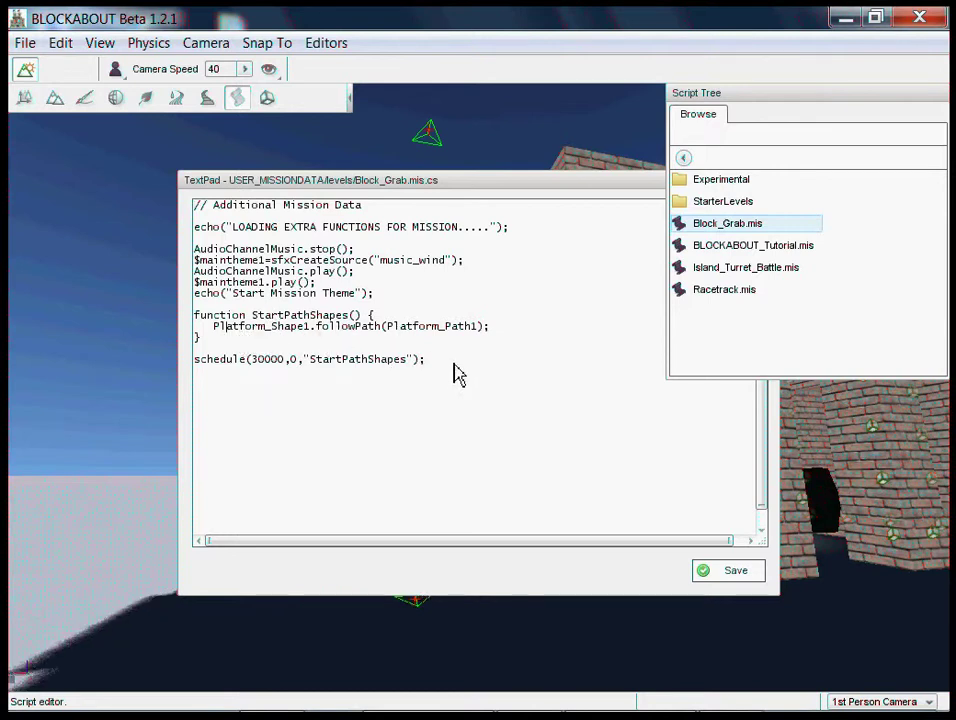
left_click_drag(458, 374, 290, 370)
left_click(257, 362)
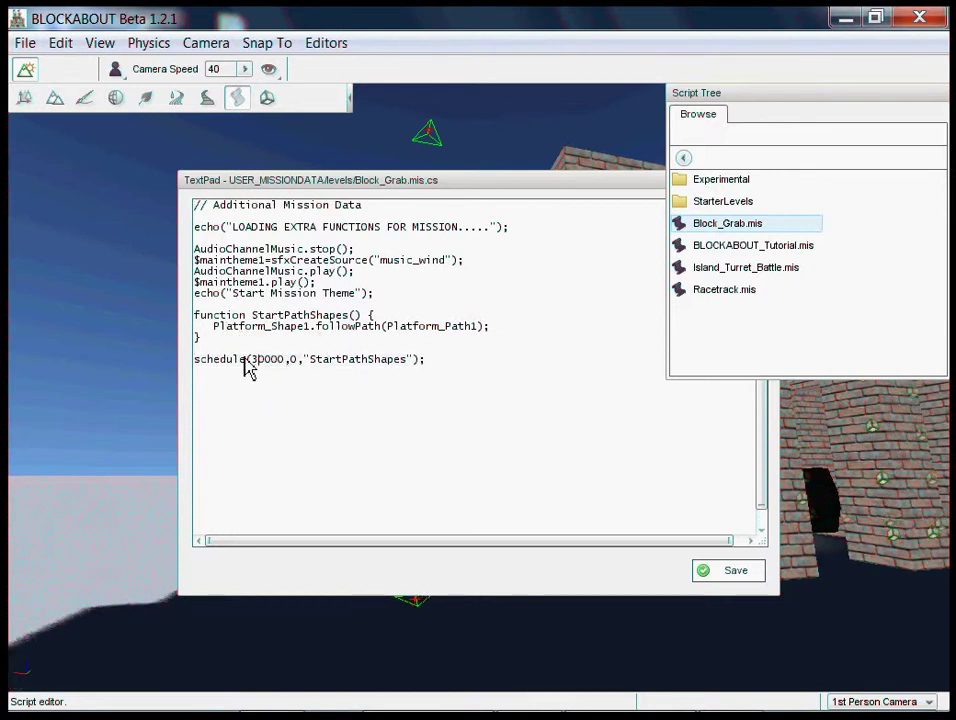
left_click_drag(430, 362, 169, 301)
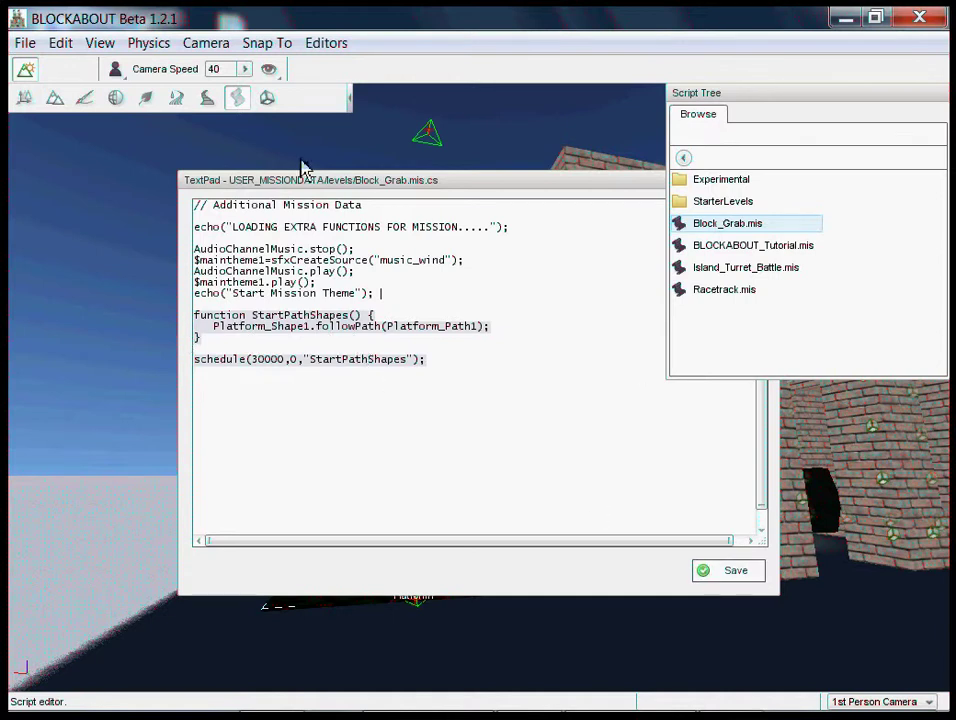
Step: Go back to the world editor, enter play mode and walk to the moving platform to test riding it beside the building
left_click(25, 97)
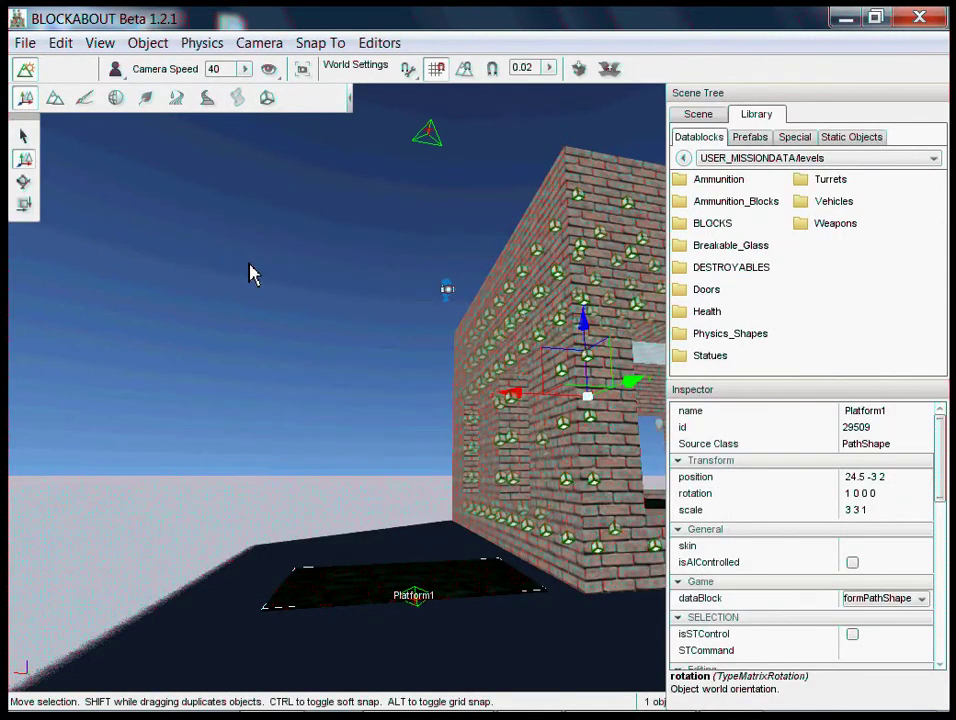
key("F11")
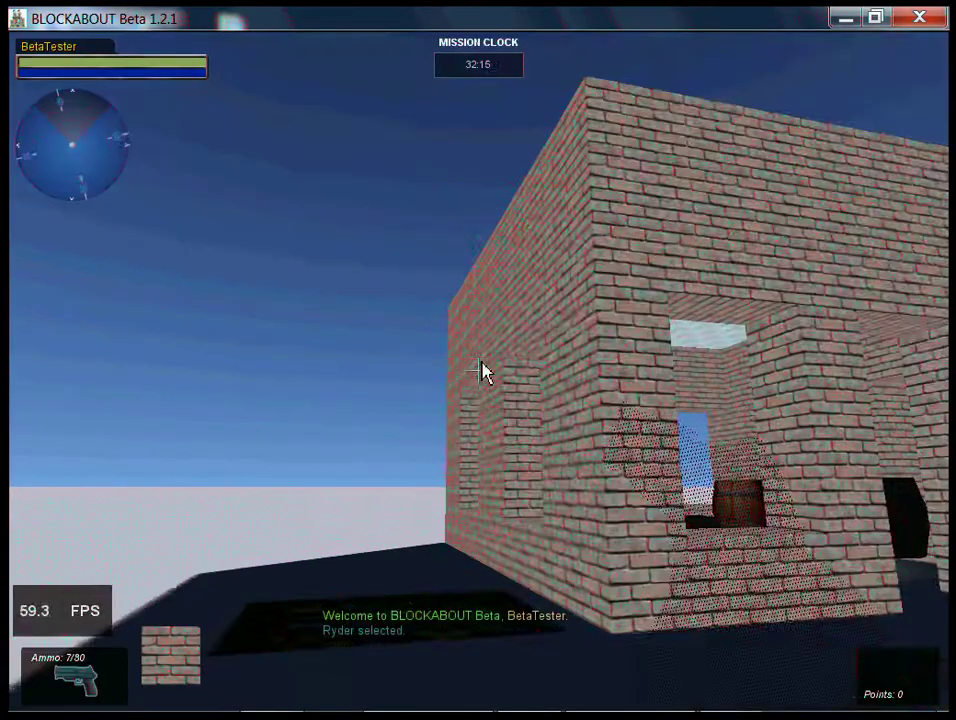
key("w")
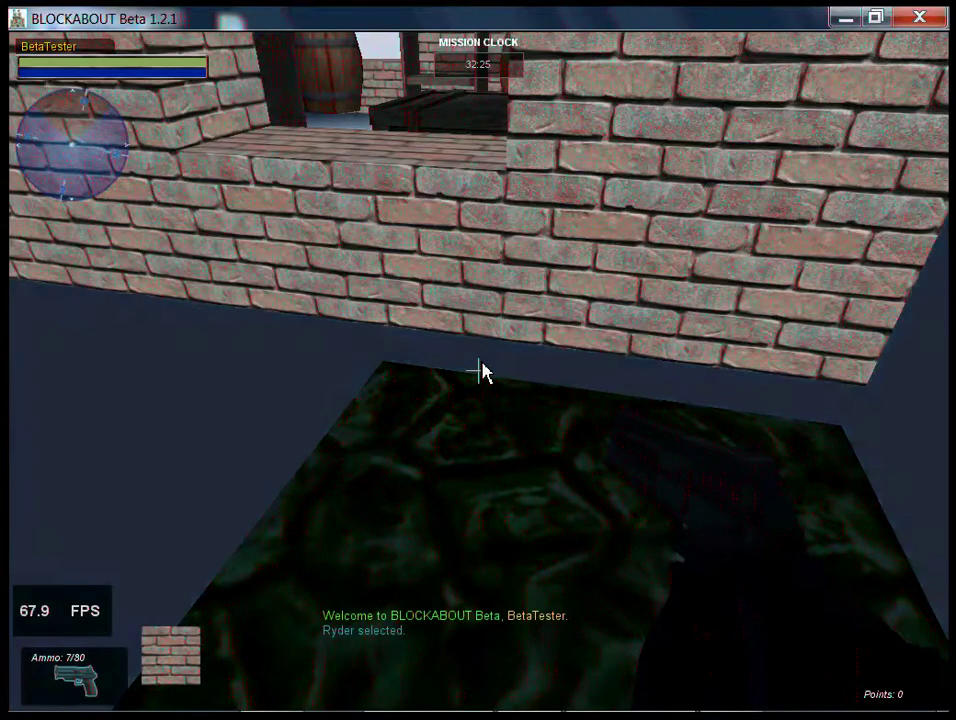
key("w")
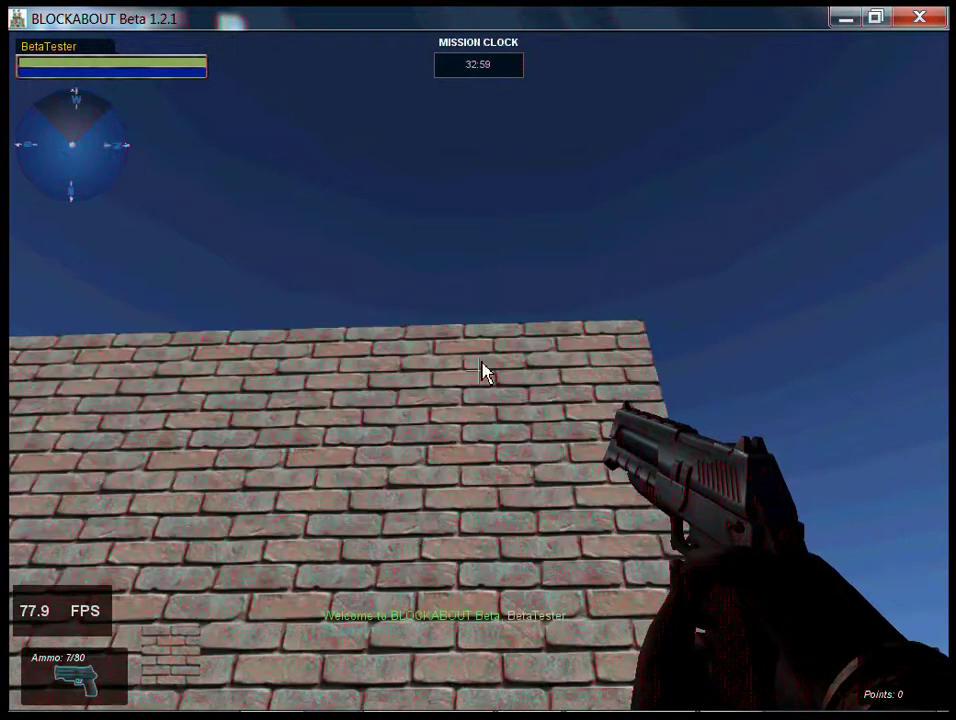
key("w")
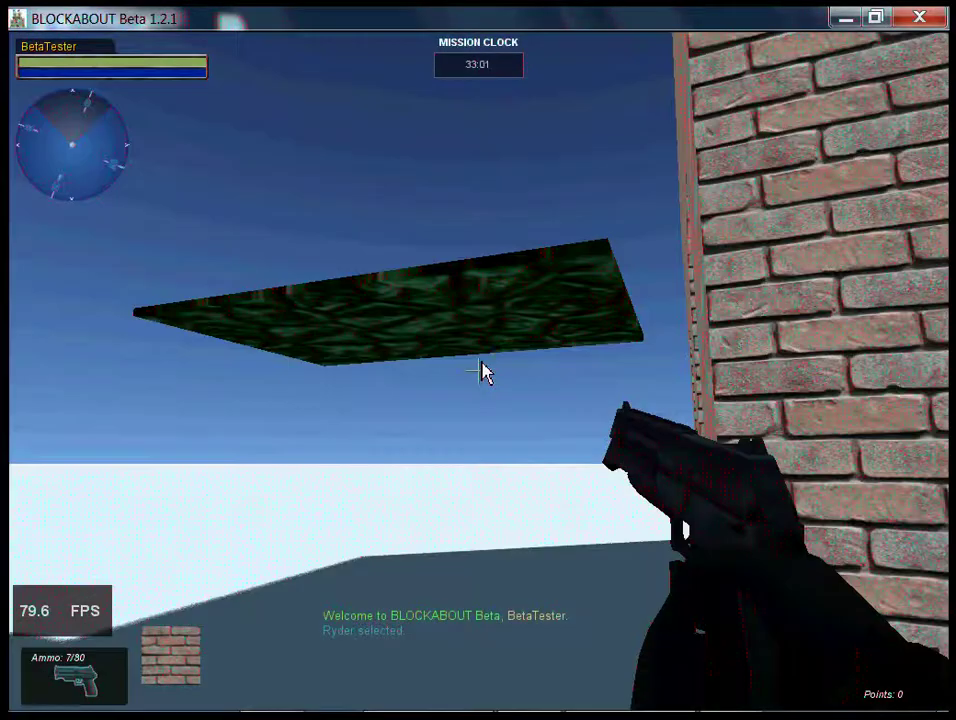